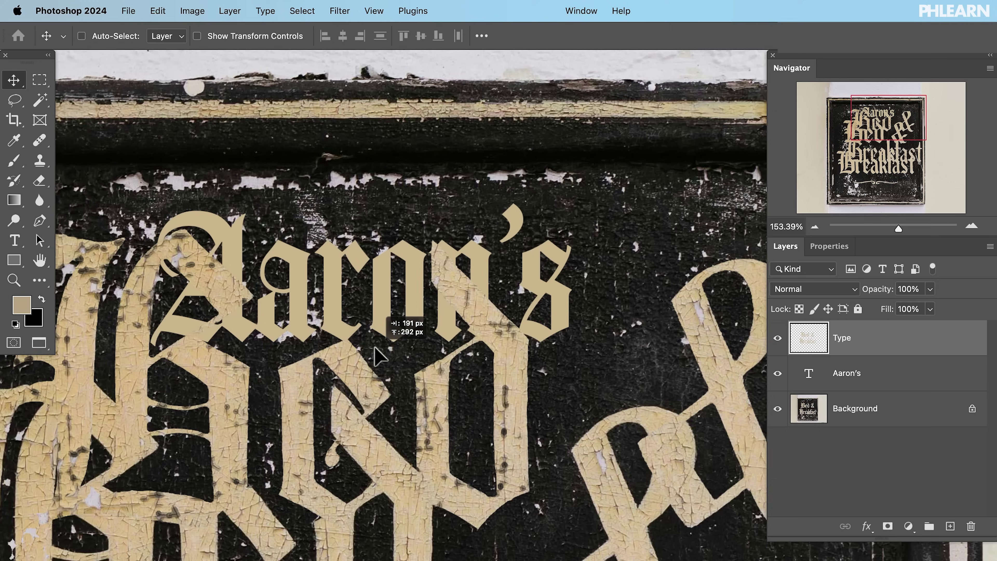
pyautogui.moveTo(368, 356); pyautogui.dragTo(426, 275)
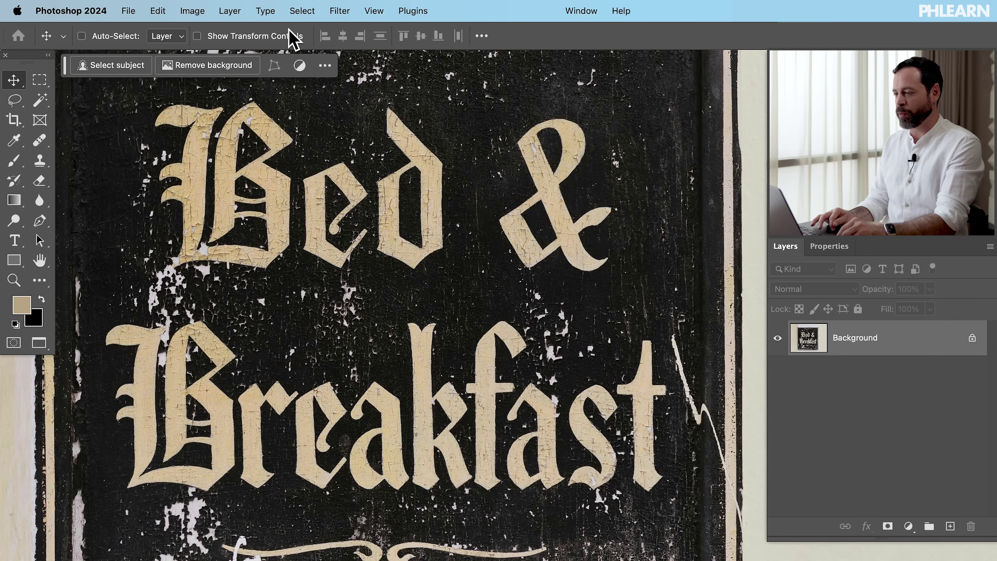
# Run Match Font on the sign photo and fit its text selection box around the words Bed & Breakfast
pyautogui.click(267, 12)
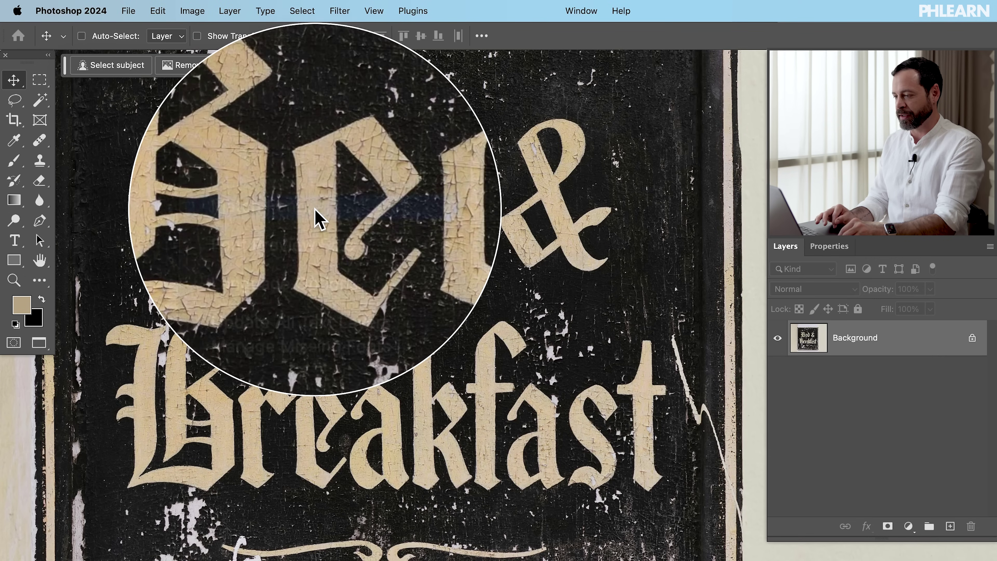
pyautogui.click(317, 217)
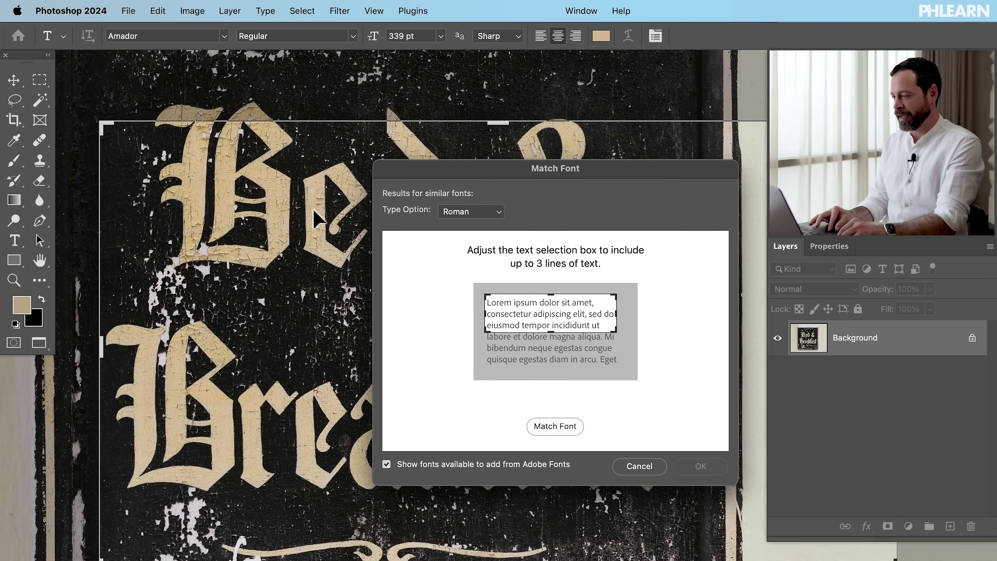
pyautogui.press('super+minus')
pyautogui.hscroll(5, 536, 160)
pyautogui.scroll(-3, 536, 159)
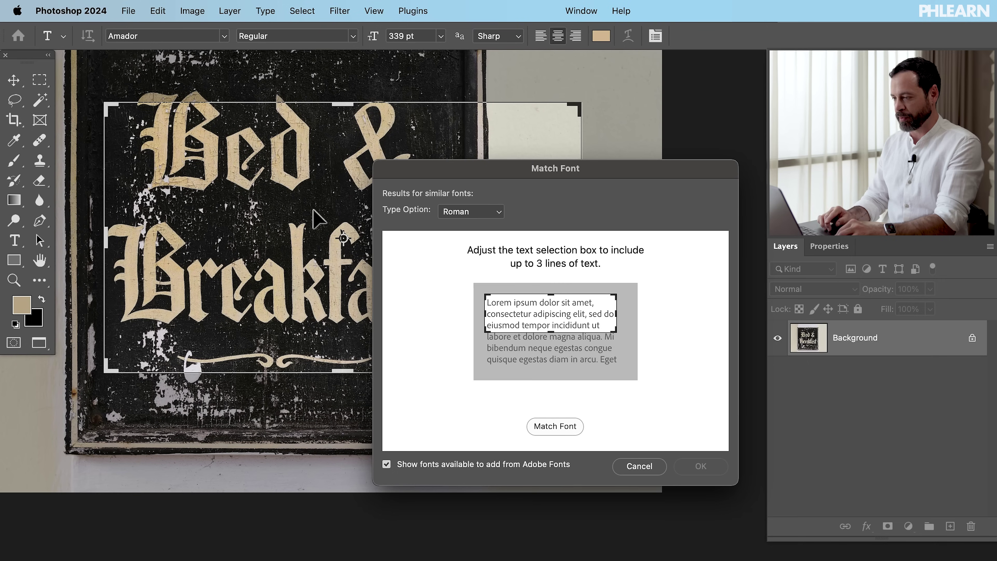
pyautogui.moveTo(572, 111); pyautogui.dragTo(423, 97)
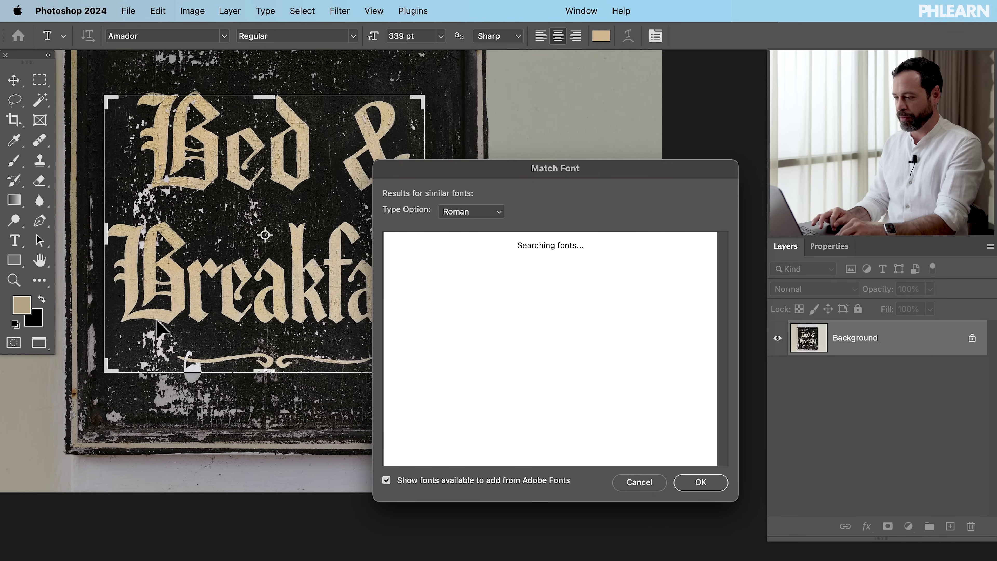
pyautogui.moveTo(104, 358); pyautogui.dragTo(101, 339)
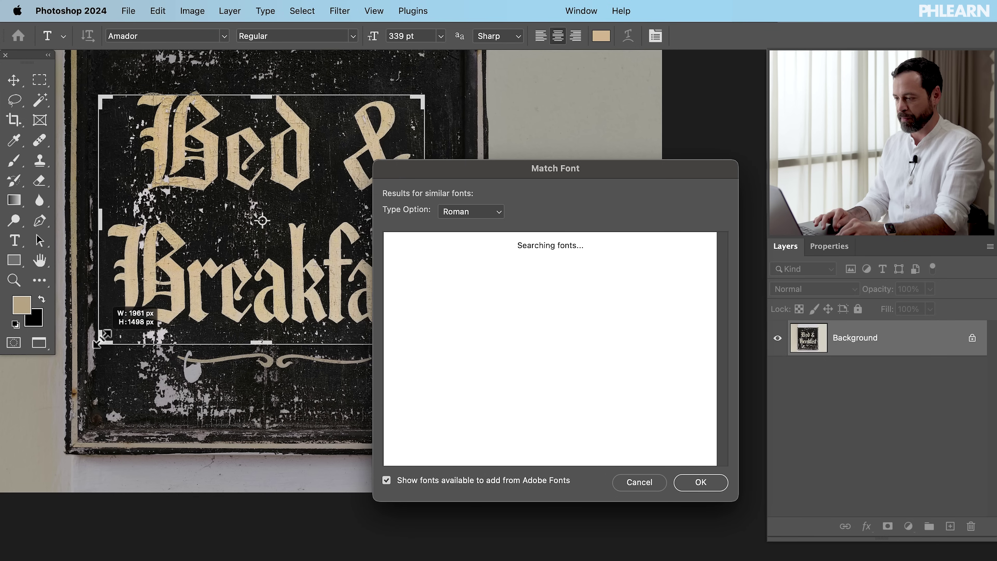
pyautogui.moveTo(449, 169); pyautogui.dragTo(497, 161)
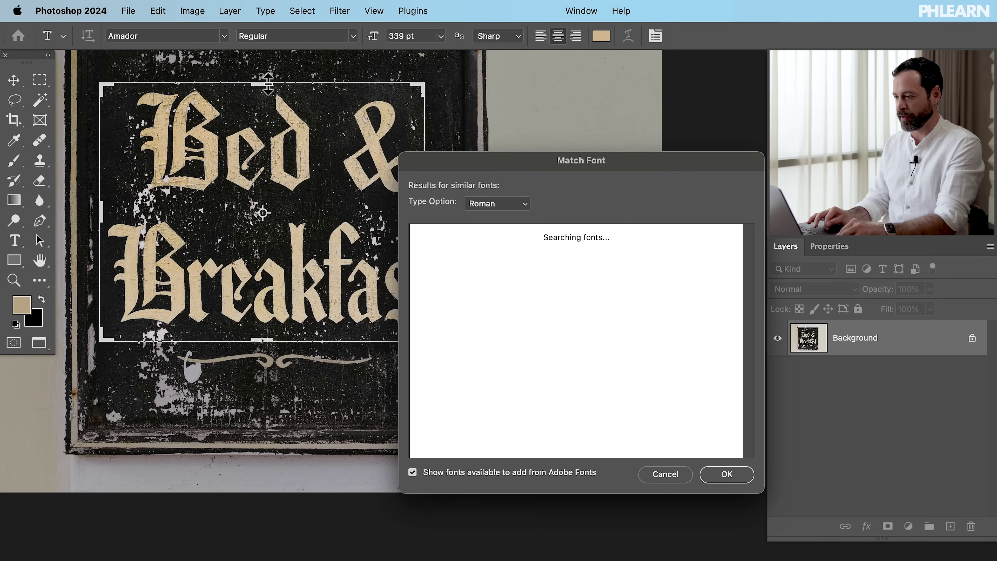
pyautogui.moveTo(488, 171); pyautogui.dragTo(437, 136)
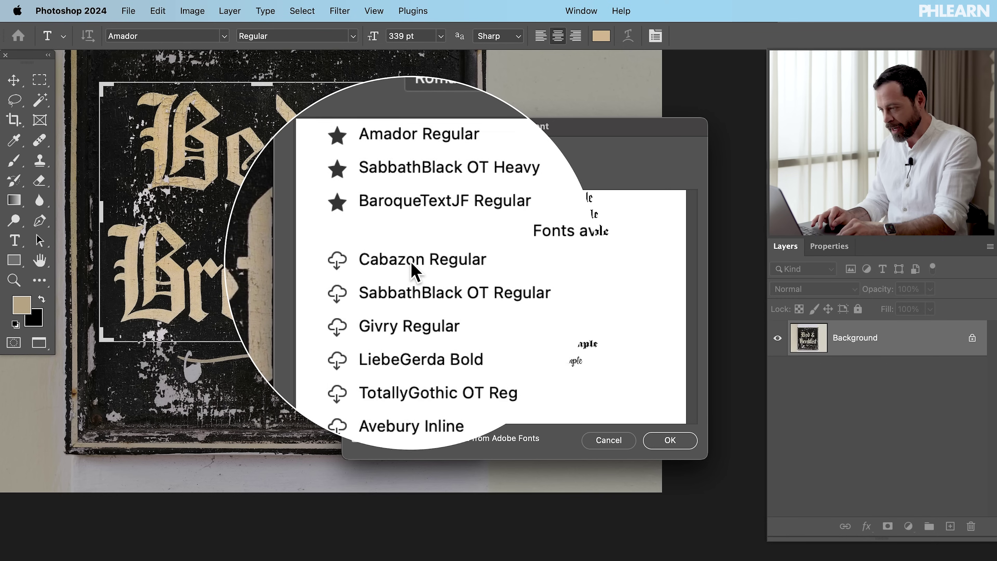
# Add Cabazon Regular and Avebury Inline from Adobe Fonts and mark both as favorites
pyautogui.click(373, 263)
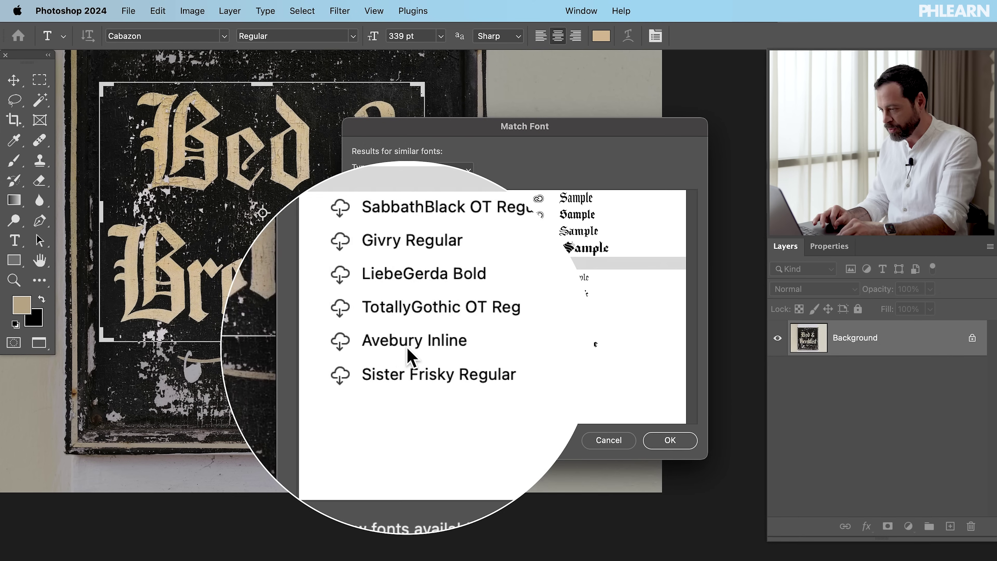
pyautogui.click(375, 345)
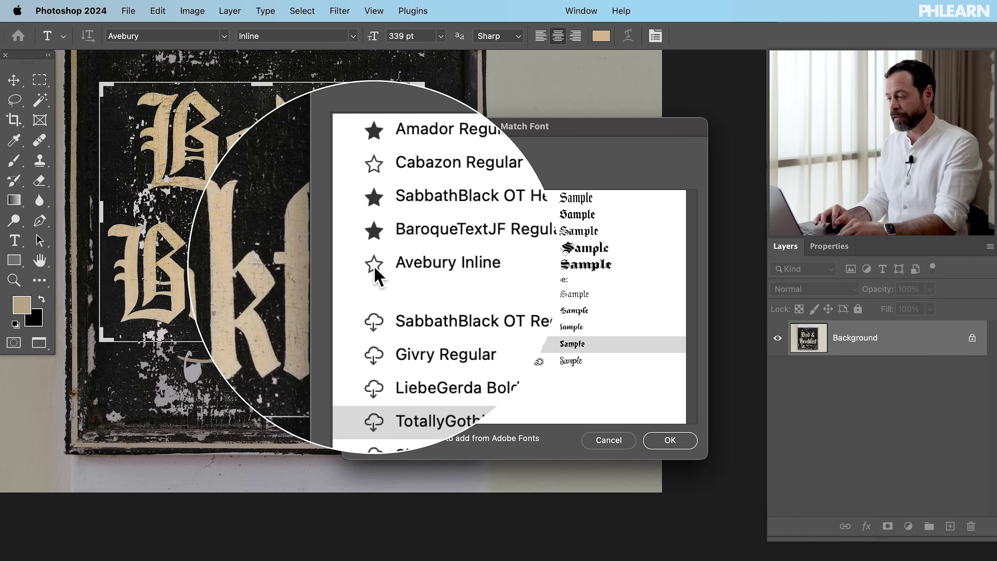
pyautogui.click(374, 266)
pyautogui.click(375, 216)
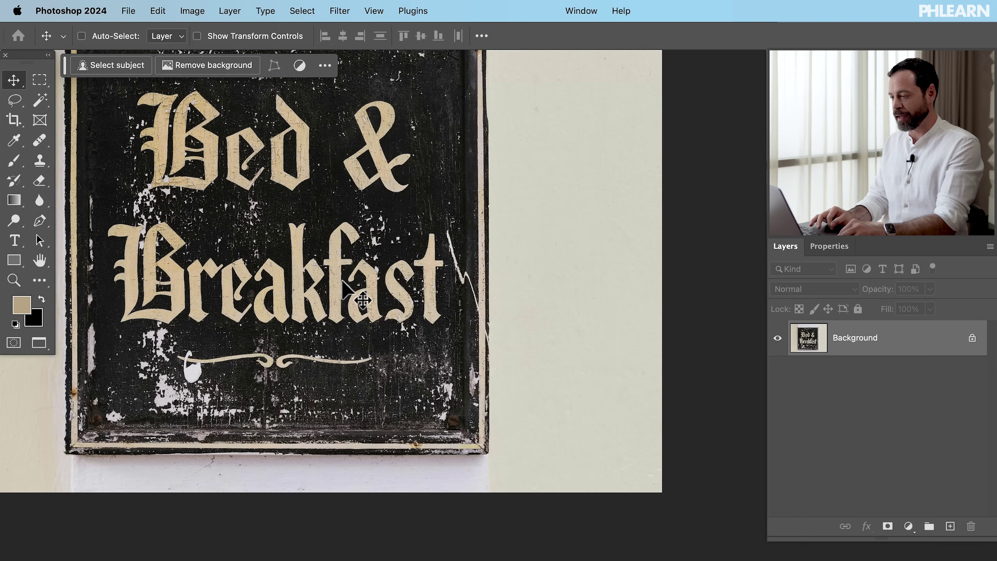
# Add the owner's first name in possessive form in 339 pt Cabazon and place it centered above the words Bed &
pyautogui.scroll(5, 342, 280)
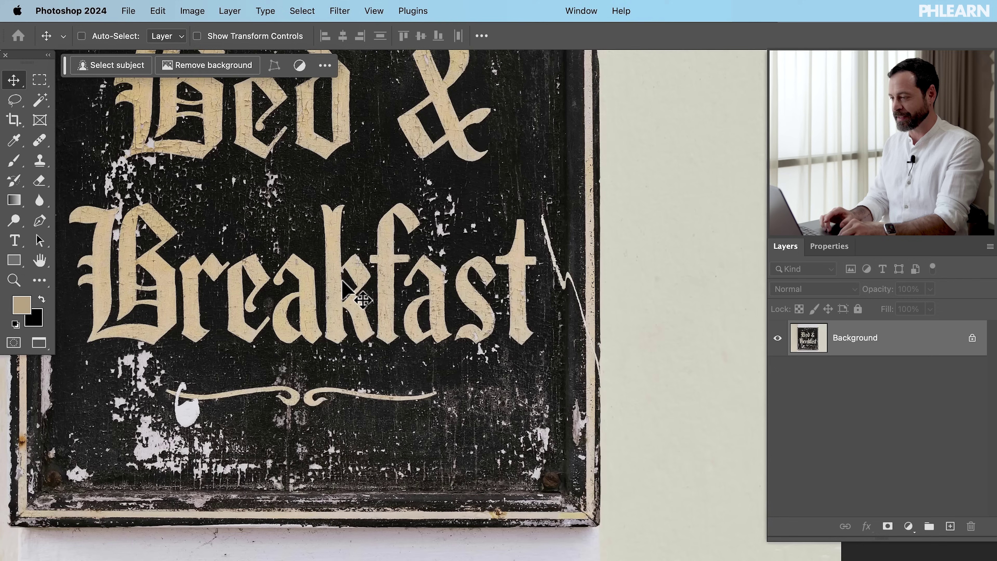
pyautogui.scroll(2, 342, 280)
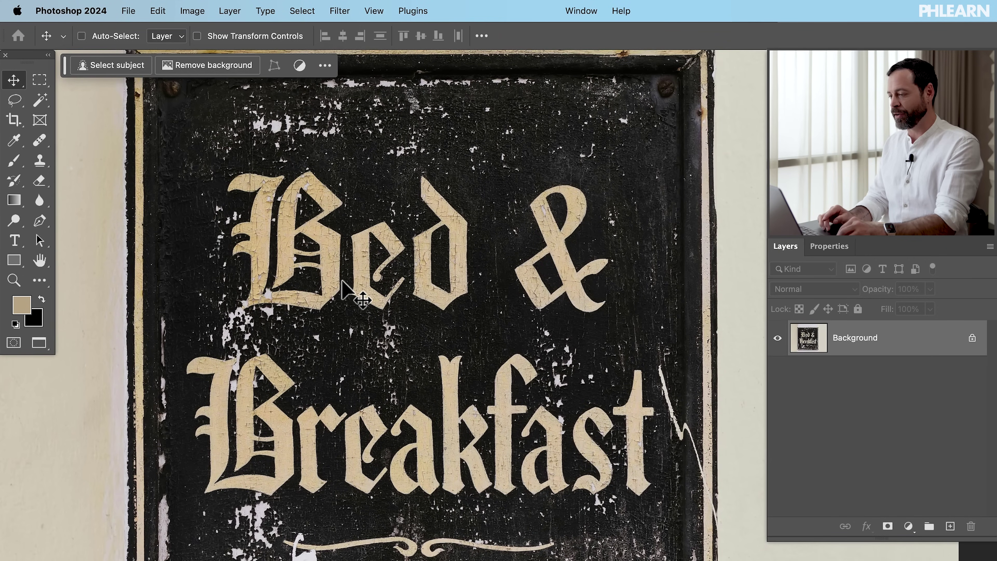
pyautogui.scroll(1, 343, 280)
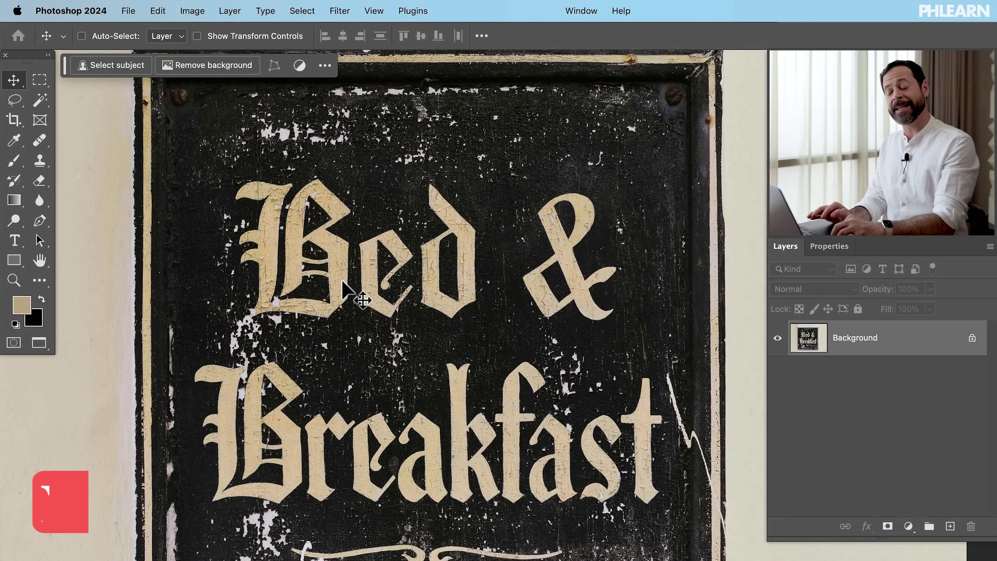
pyautogui.click(14, 241)
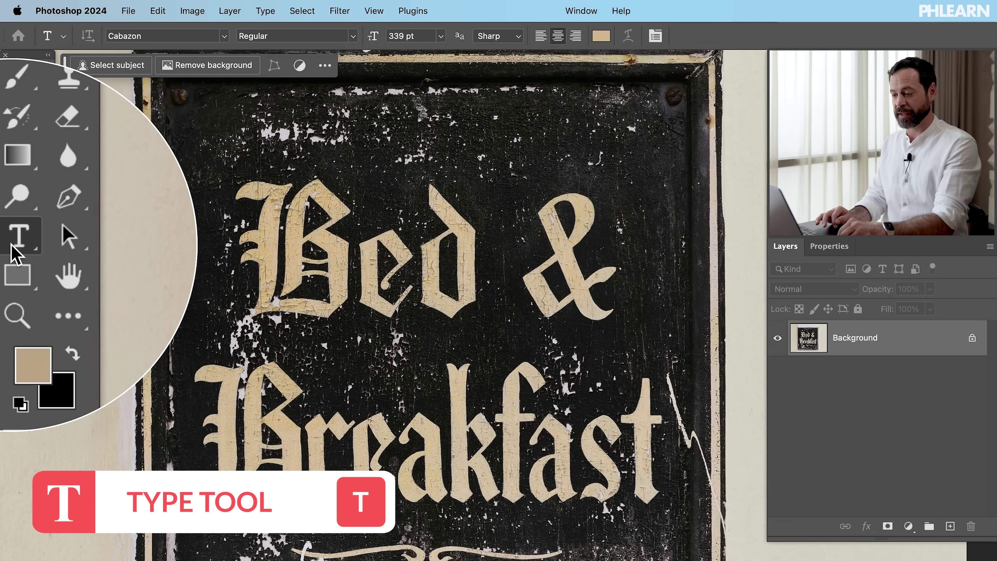
pyautogui.click(351, 141)
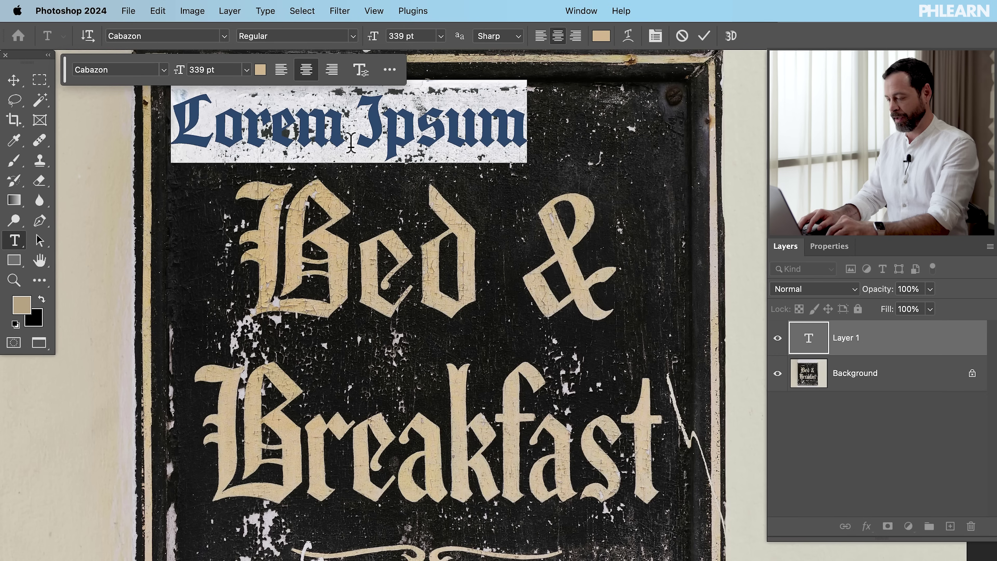
pyautogui.write('aa')
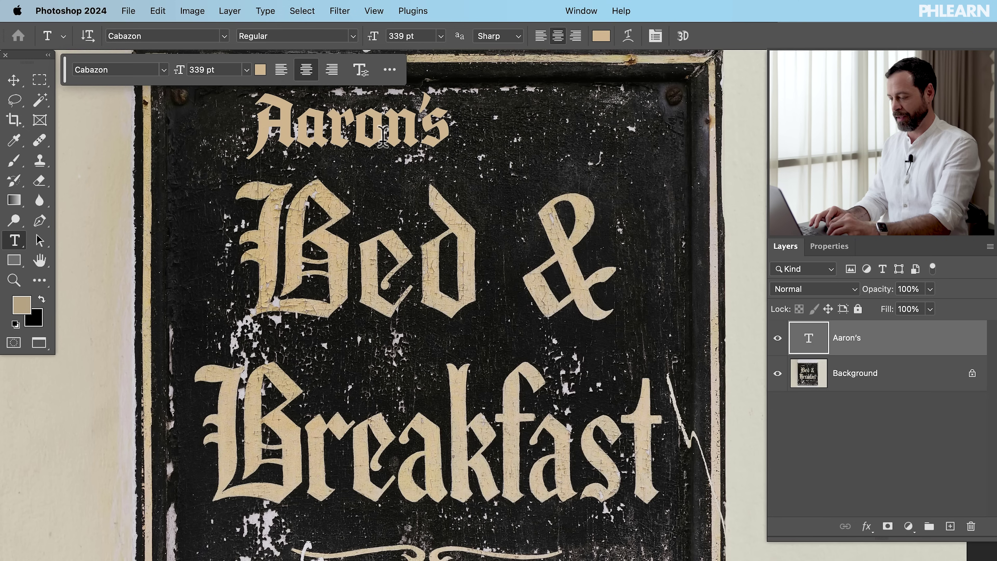
pyautogui.press('super+Return')
pyautogui.moveTo(384, 143); pyautogui.dragTo(476, 162)
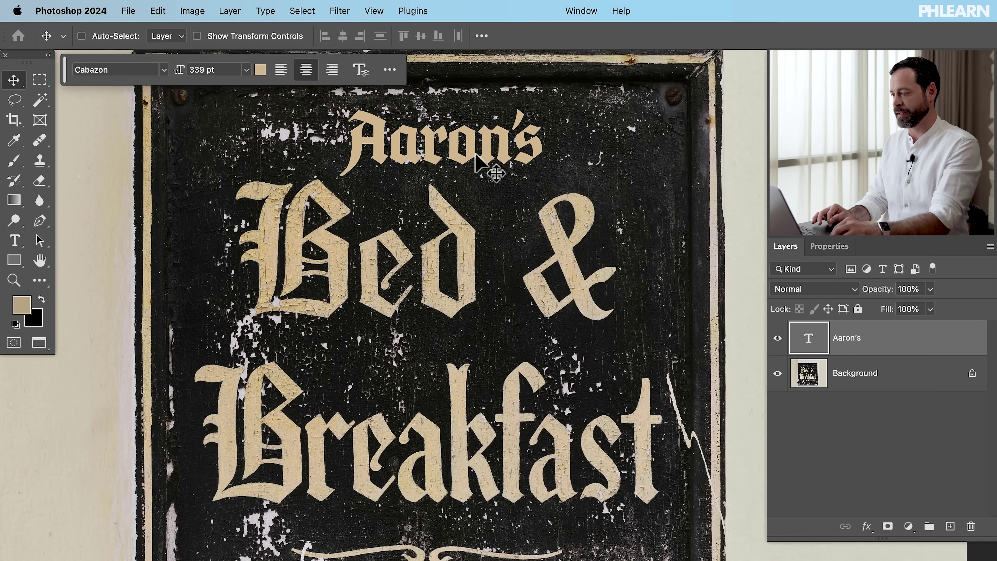
# Set the added text's color to light blue #8dadd2
pyautogui.click(260, 70)
pyautogui.click(566, 321)
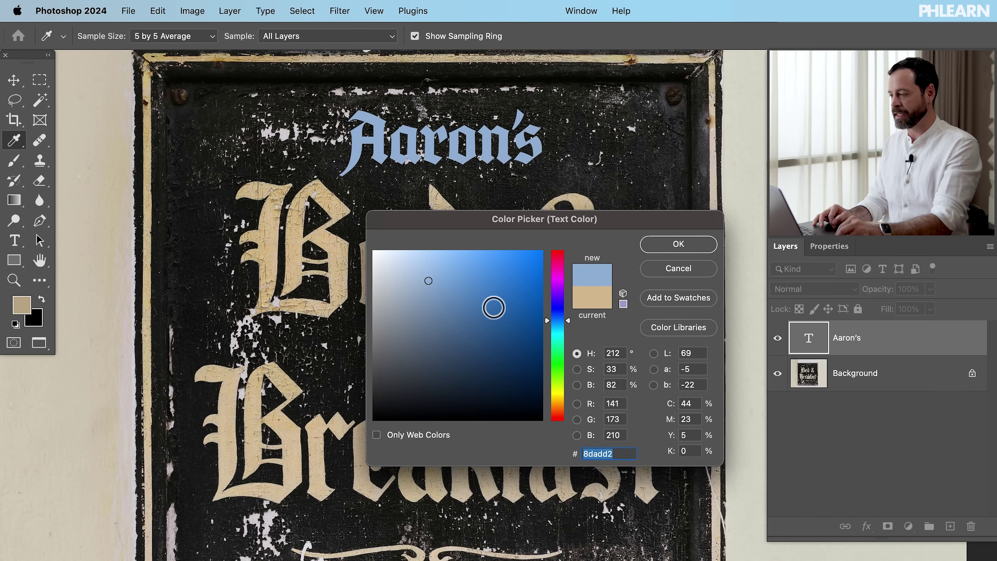
pyautogui.click(670, 248)
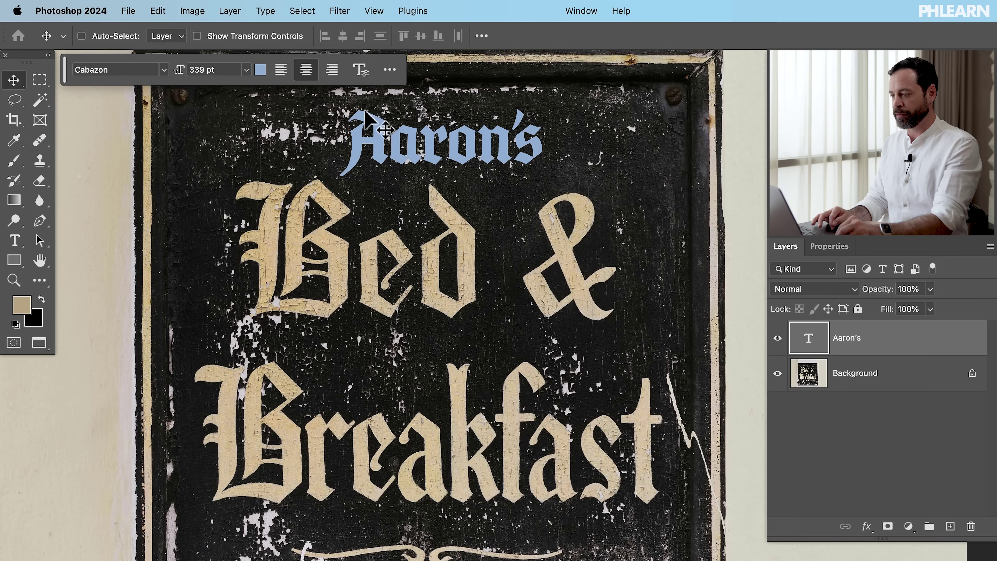
# Match the added text's color to the sign lettering by sampling gold #cbb58b from the B of Bed
pyautogui.click(260, 71)
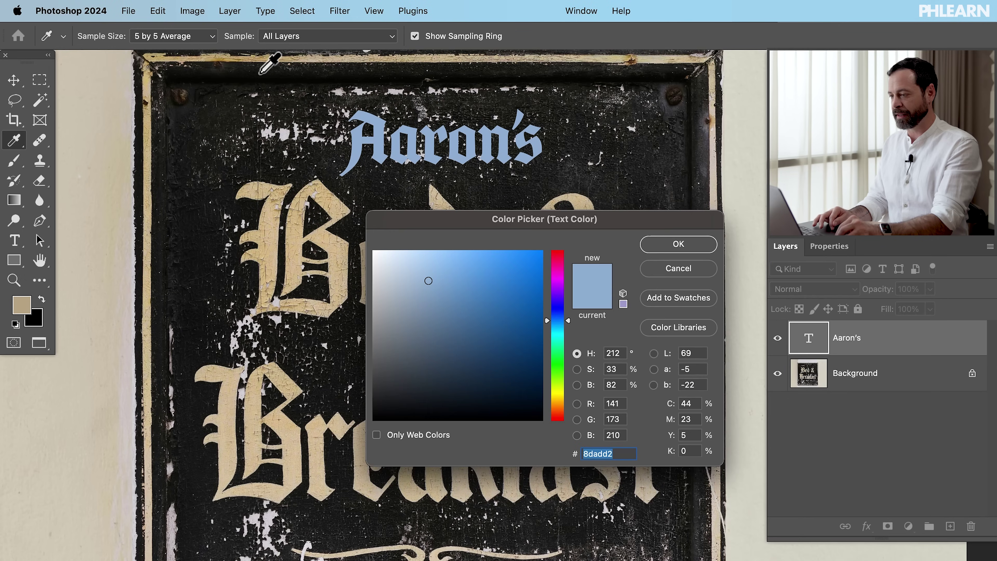
pyautogui.click(337, 207)
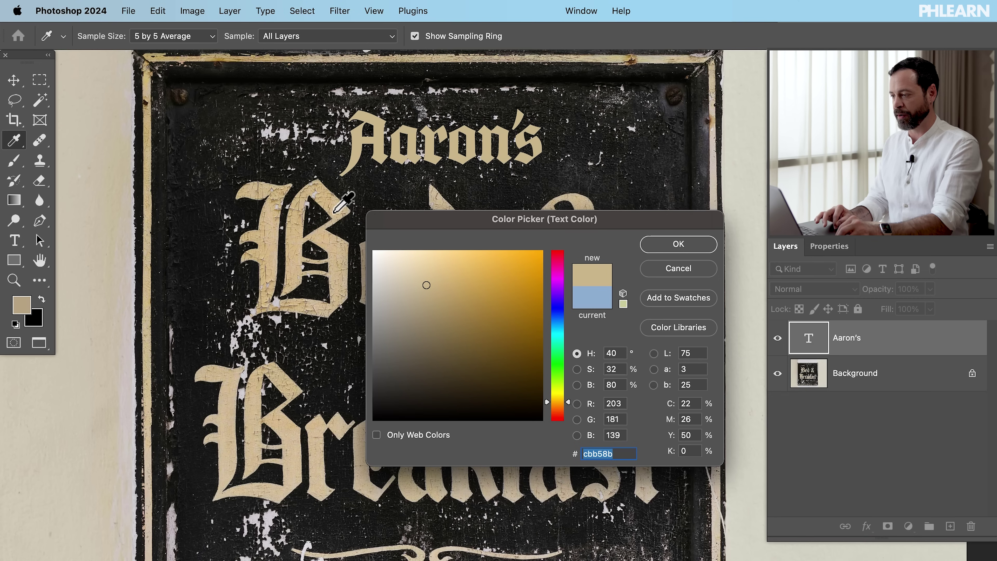
pyautogui.click(675, 250)
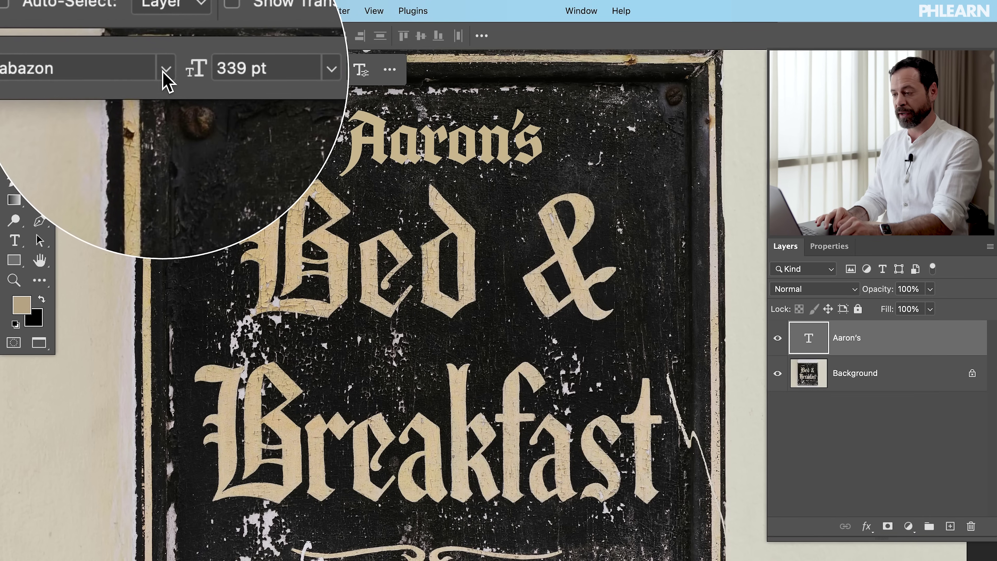
# Try Amador and SabbathBlack OT Heavy from the full font list on the added text and return it to Cabazon Regular
pyautogui.click(164, 70)
pyautogui.click(200, 94)
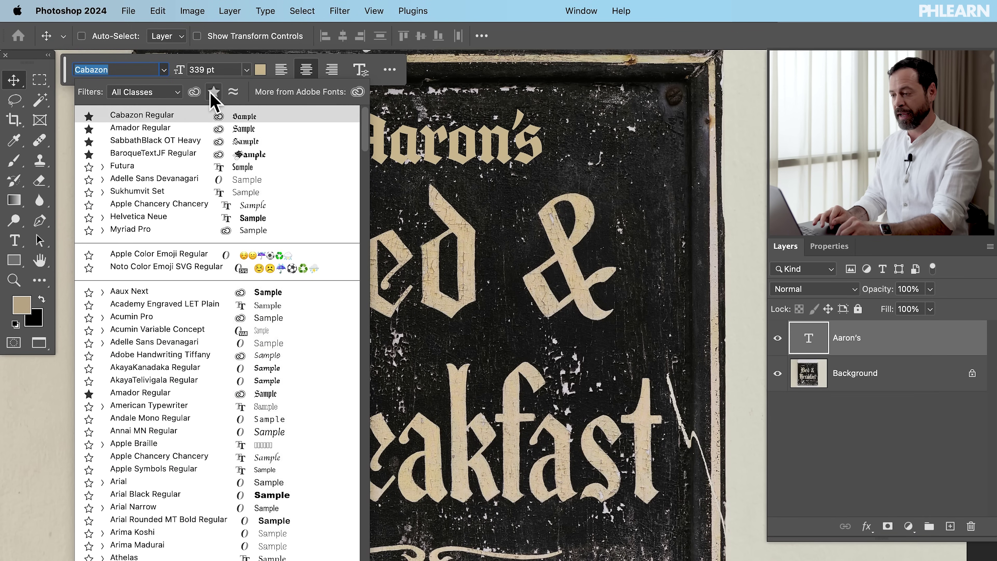
pyautogui.scroll(-5, 185, 133)
pyautogui.scroll(-20, 184, 140)
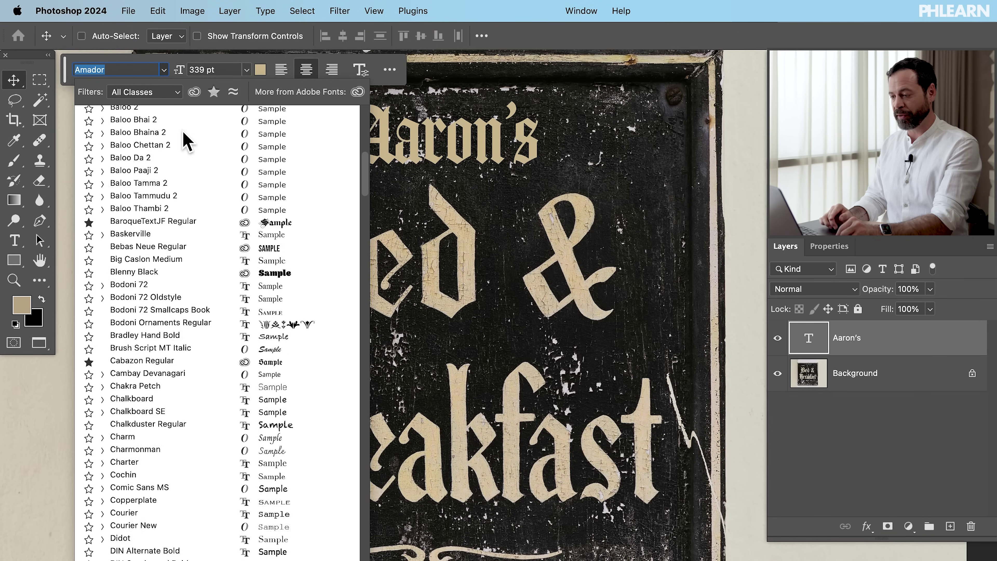
pyautogui.scroll(-20, 185, 140)
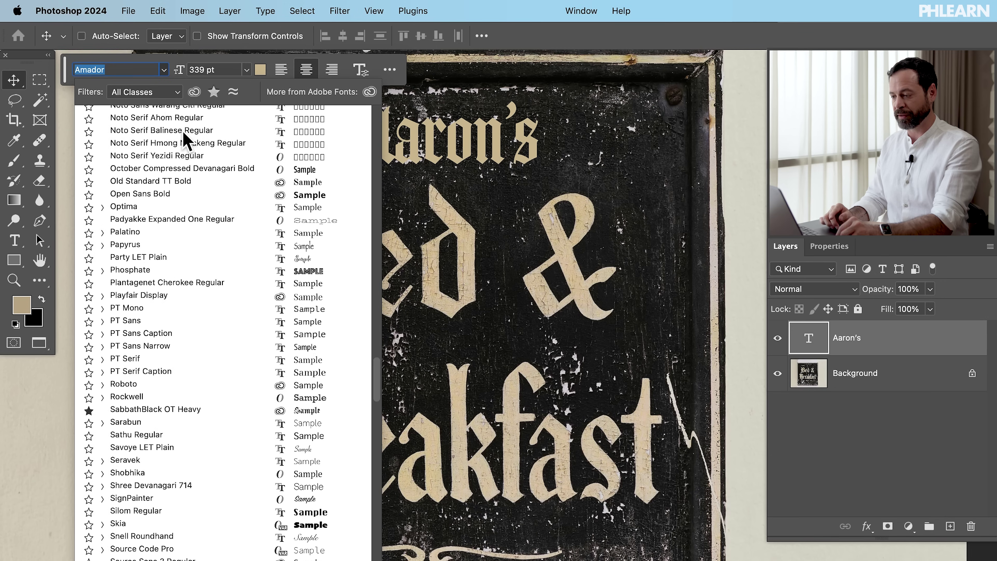
pyautogui.scroll(5, 186, 141)
pyautogui.click(174, 211)
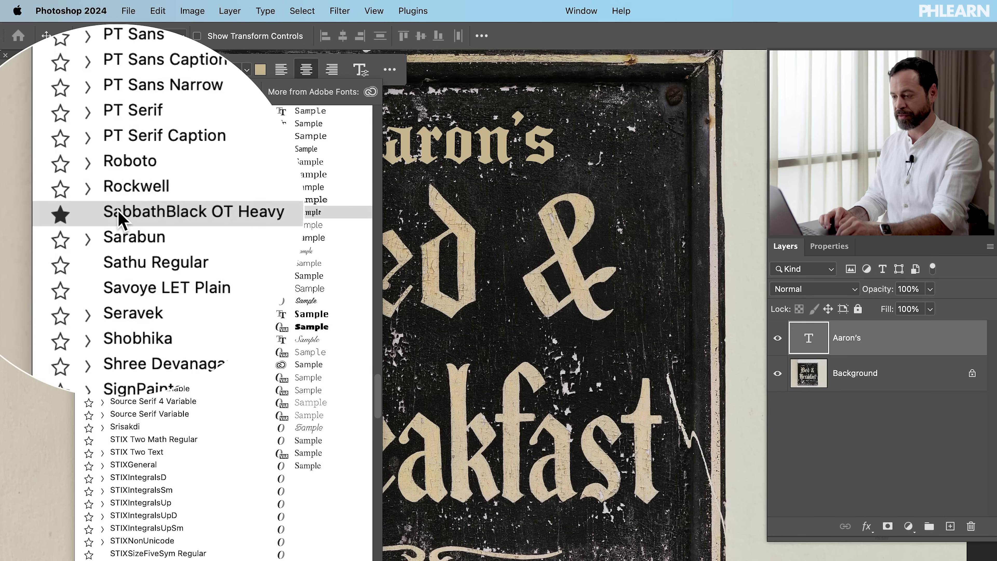
pyautogui.scroll(10, 176, 220)
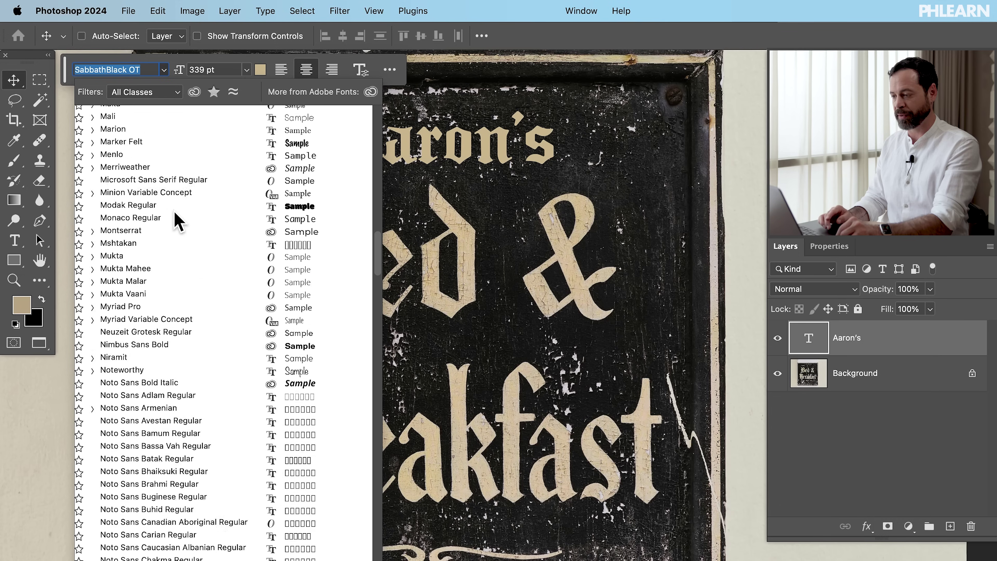
pyautogui.scroll(20, 175, 213)
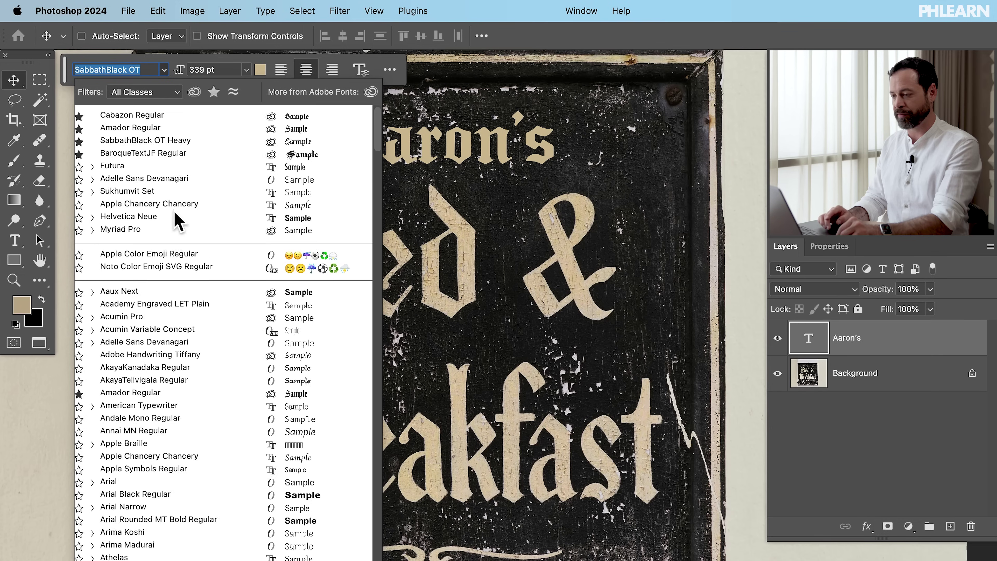
pyautogui.click(153, 115)
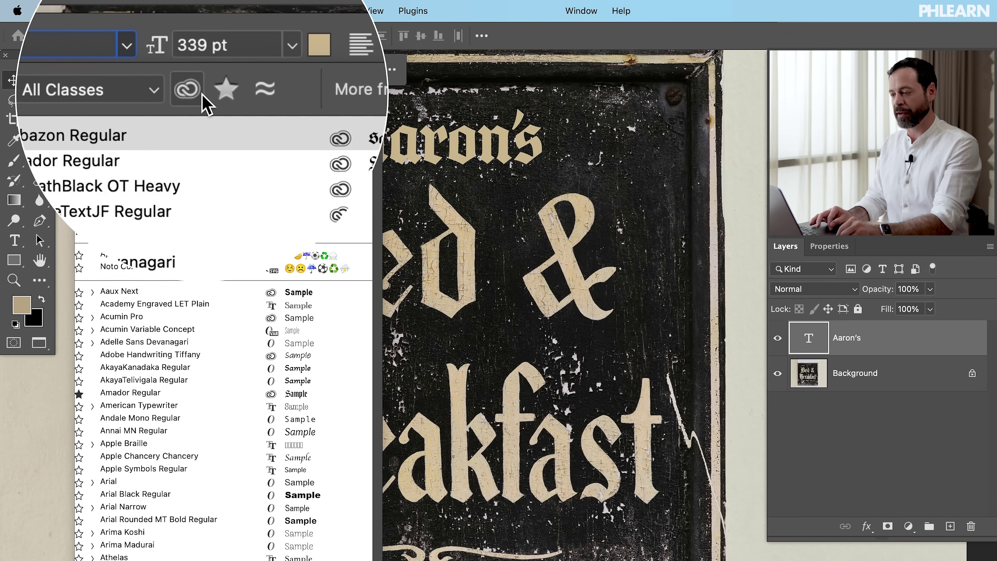
# Filter the font list to favorites, compare the starred fonts on the added text, and apply Amador Regular
pyautogui.click(211, 97)
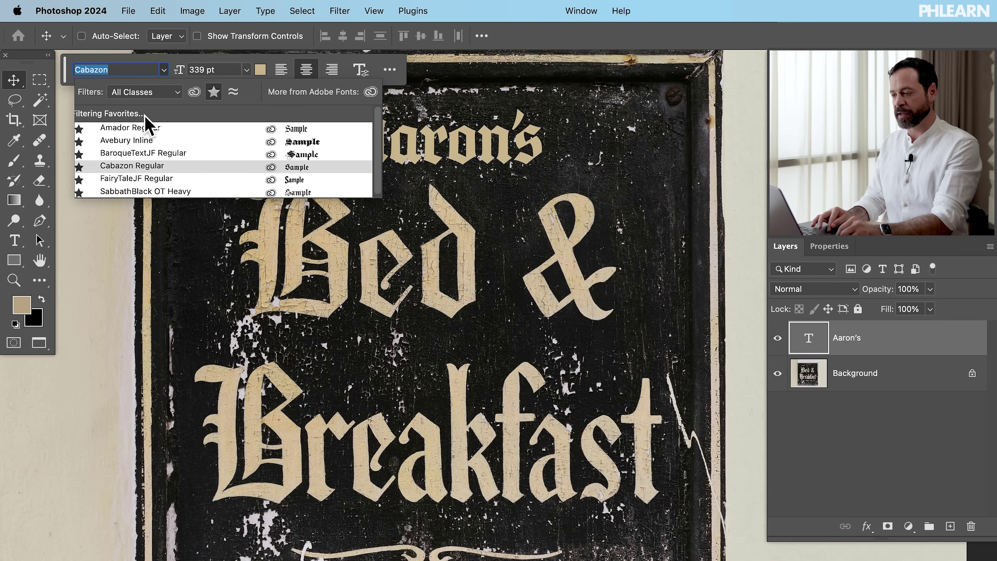
pyautogui.click(146, 141)
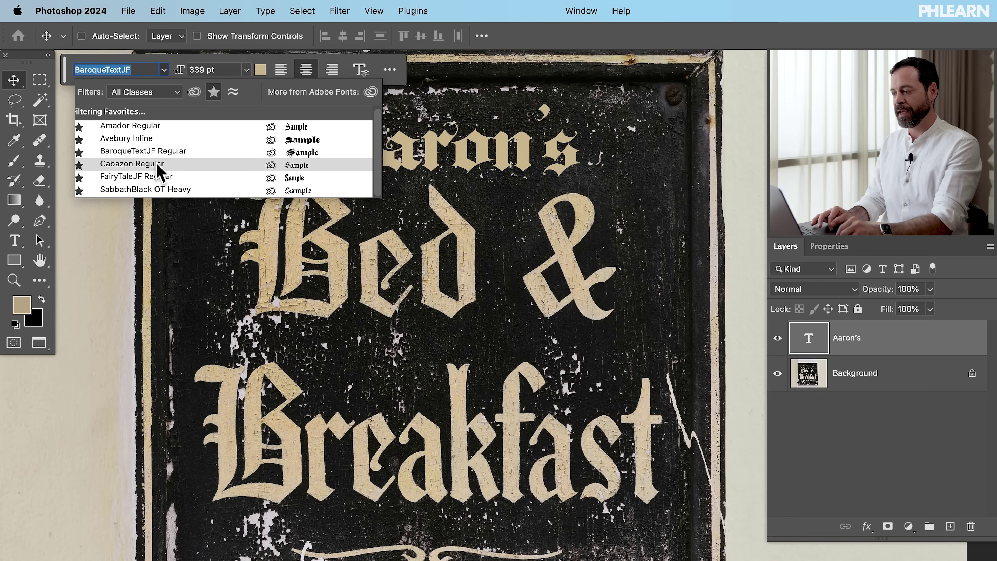
pyautogui.click(156, 128)
pyautogui.moveTo(267, 223); pyautogui.dragTo(402, 211)
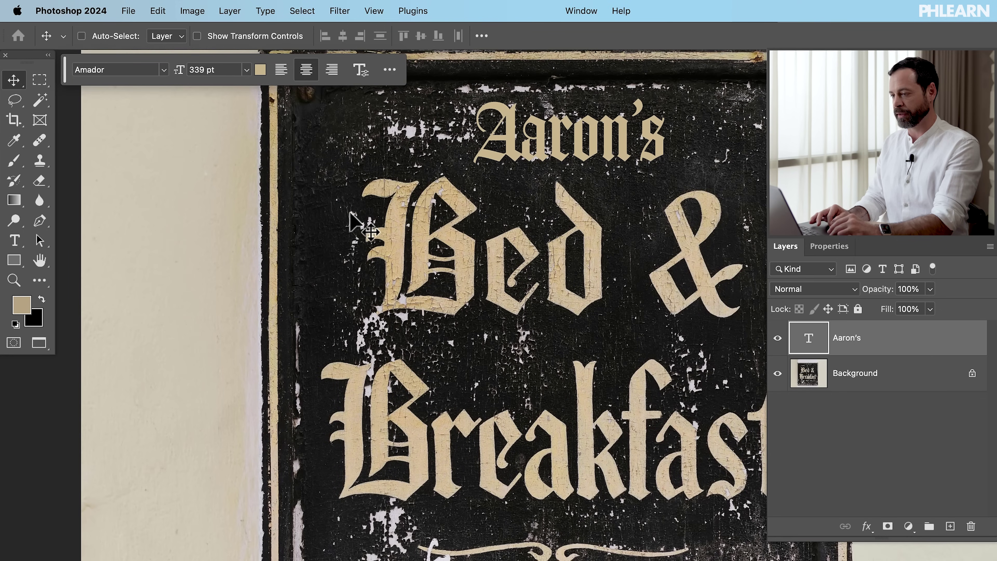
pyautogui.click(163, 67)
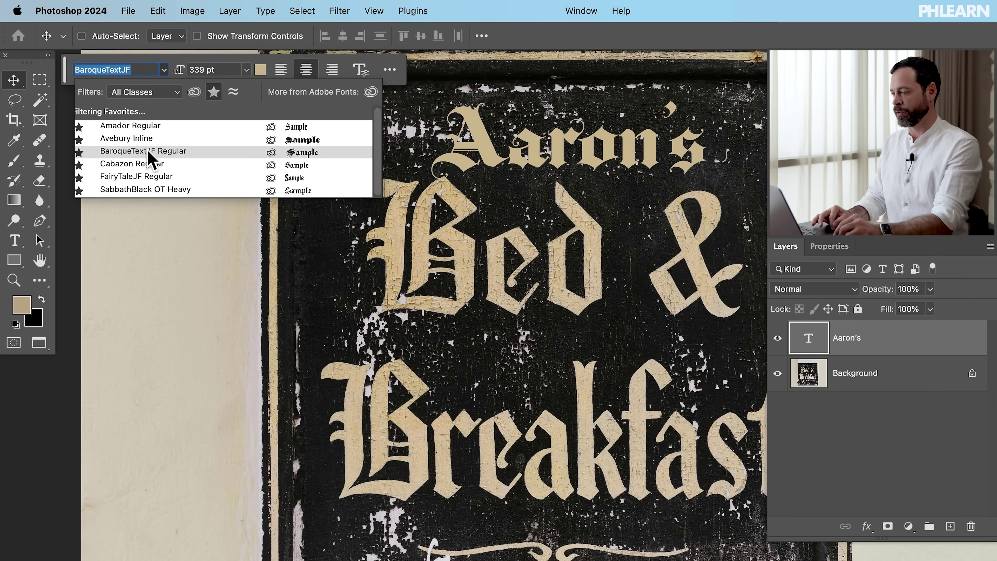
pyautogui.press('Up')
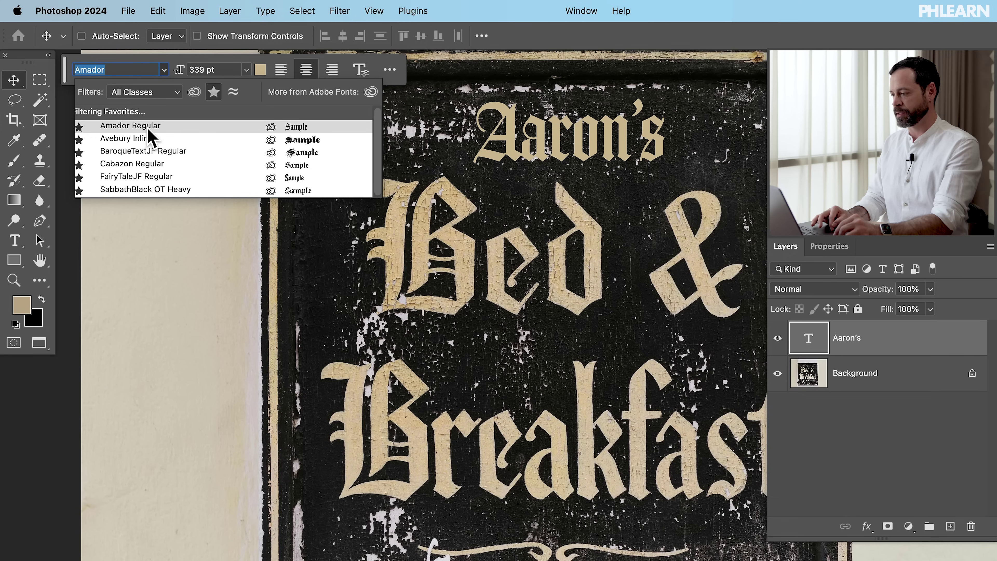
# Confirm Amador Regular for the added name and compare its letterforms with the Bed & Breakfast lettering
pyautogui.click(148, 127)
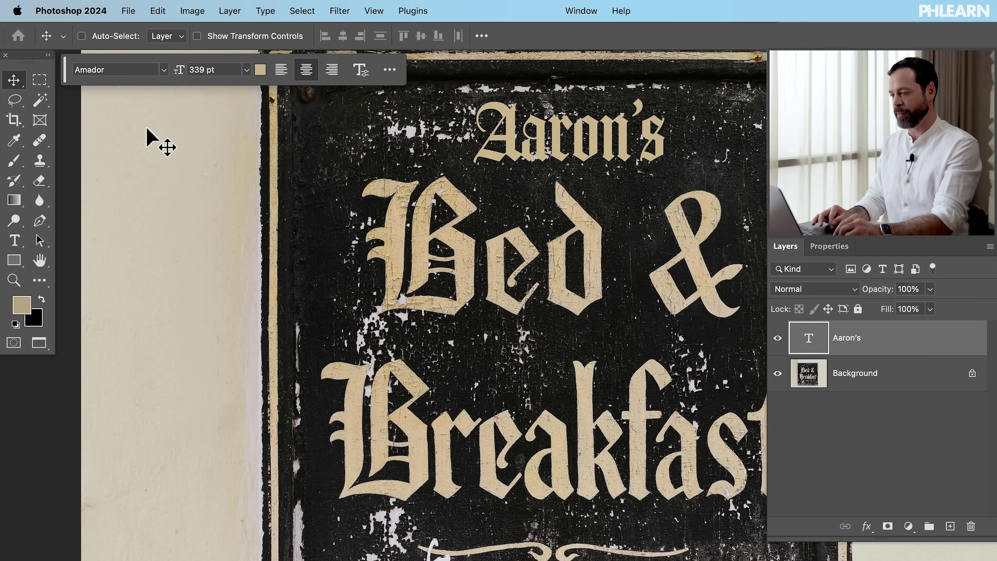
pyautogui.scroll(3, 601, 196)
pyautogui.hscroll(5, 601, 196)
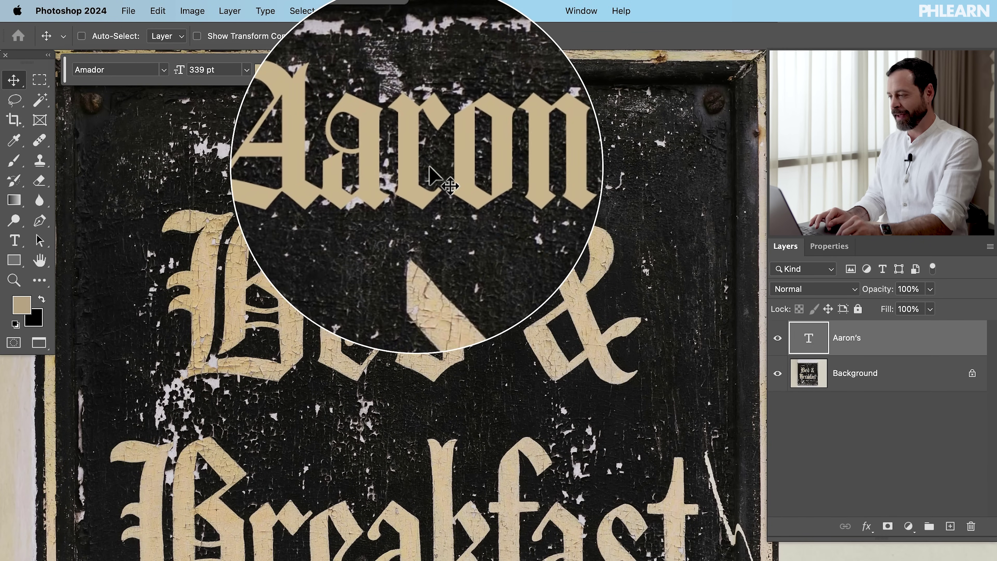
pyautogui.scroll(-3, 417, 324)
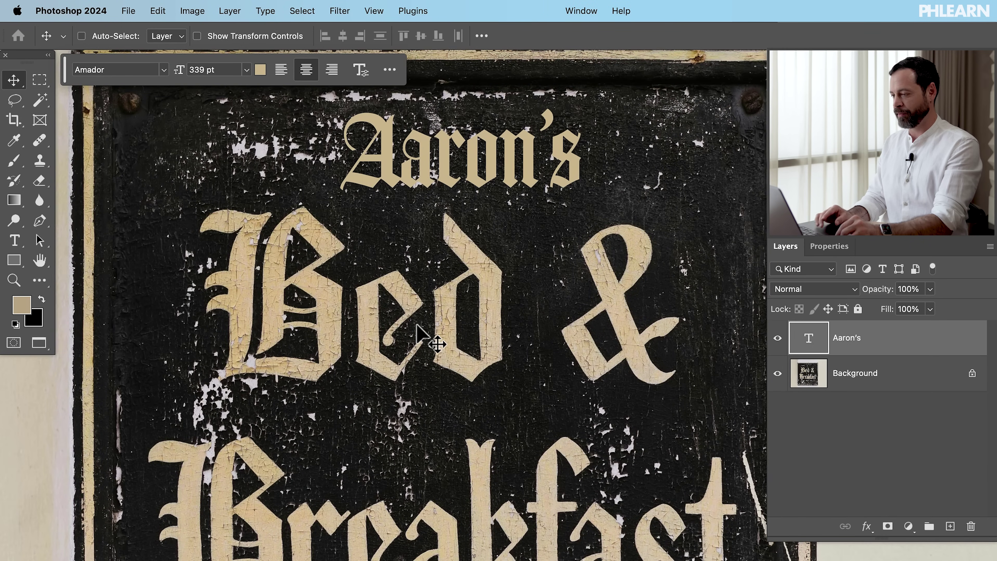
pyautogui.scroll(-2, 418, 324)
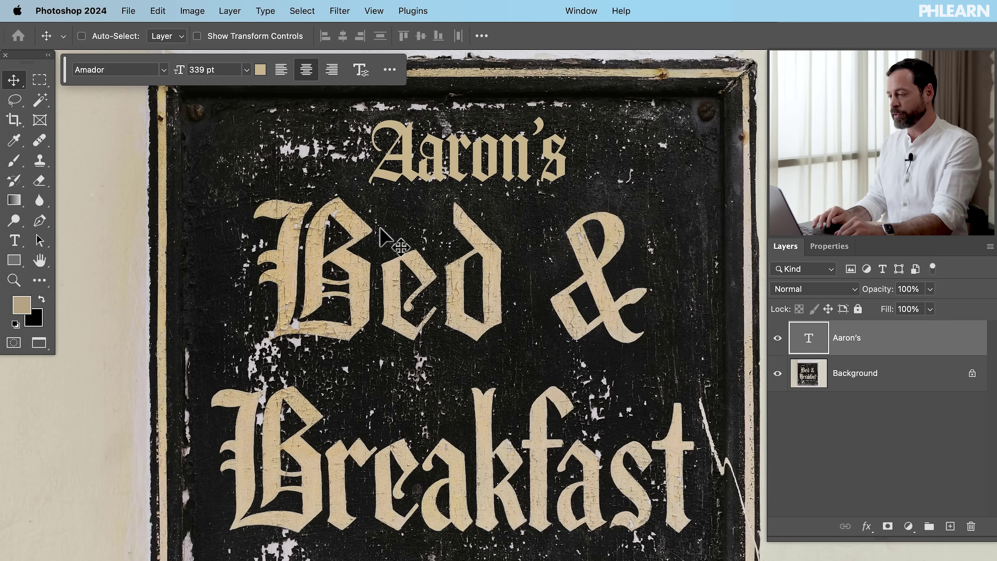
pyautogui.scroll(5, 381, 236)
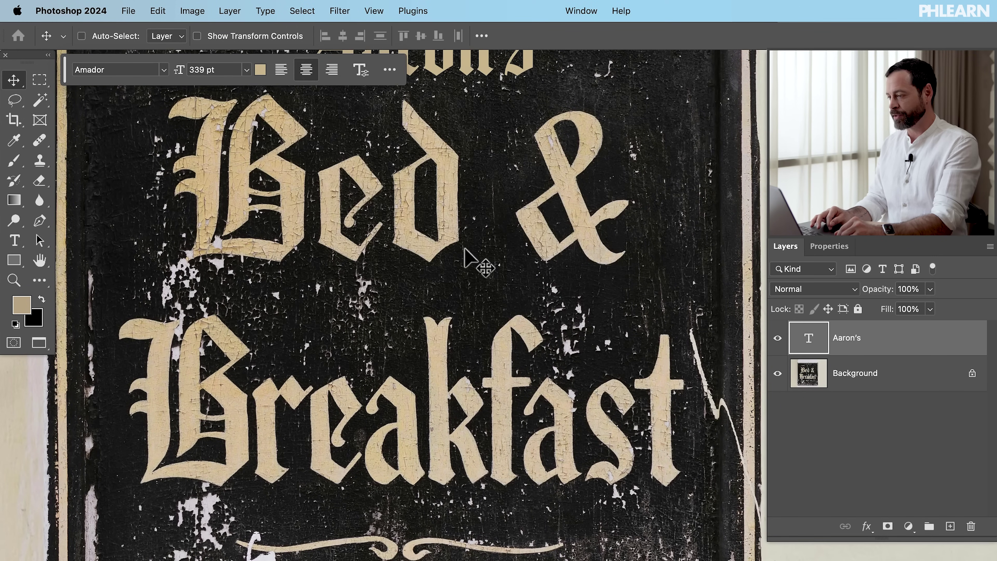
pyautogui.scroll(3, 479, 259)
# Hide the added name's text layer and select the Bed & Breakfast letters on the Background layer with the Magic Wand
pyautogui.click(778, 340)
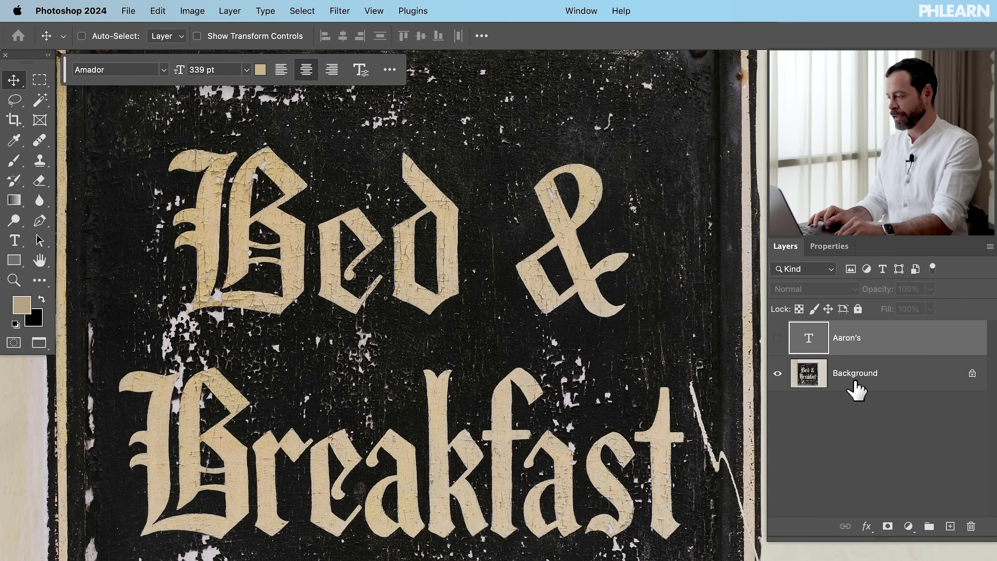
pyautogui.click(856, 387)
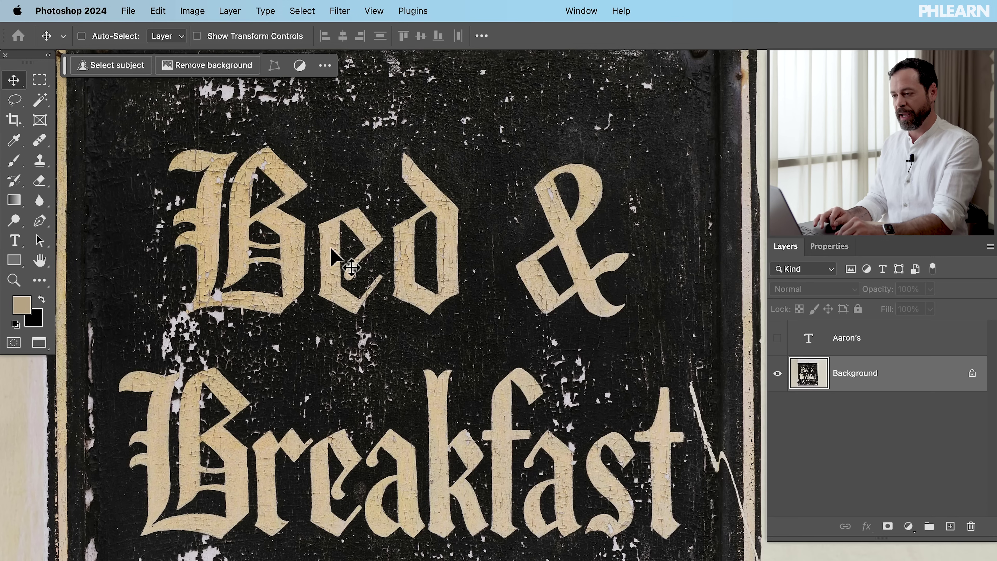
pyautogui.click(41, 98)
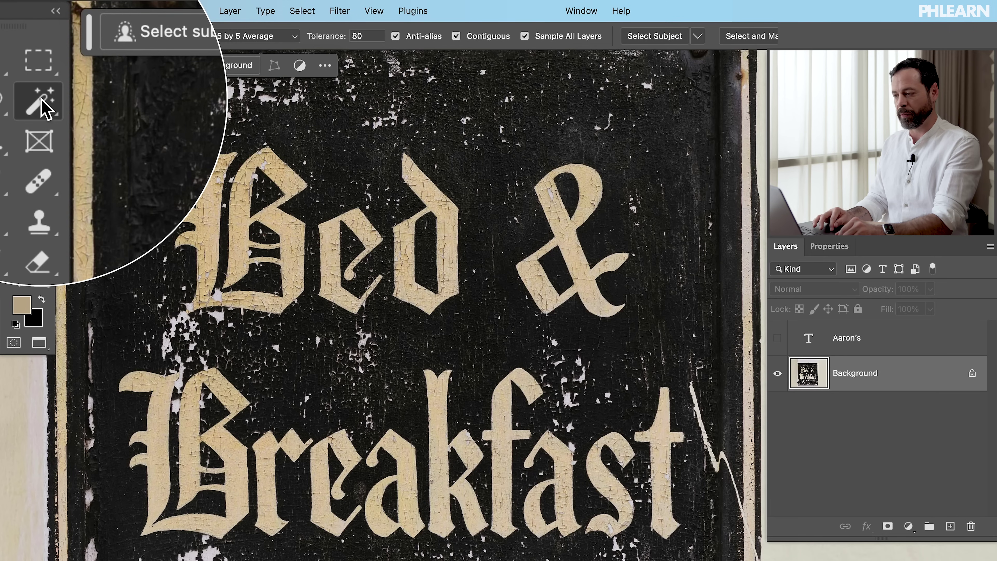
pyautogui.click(203, 220)
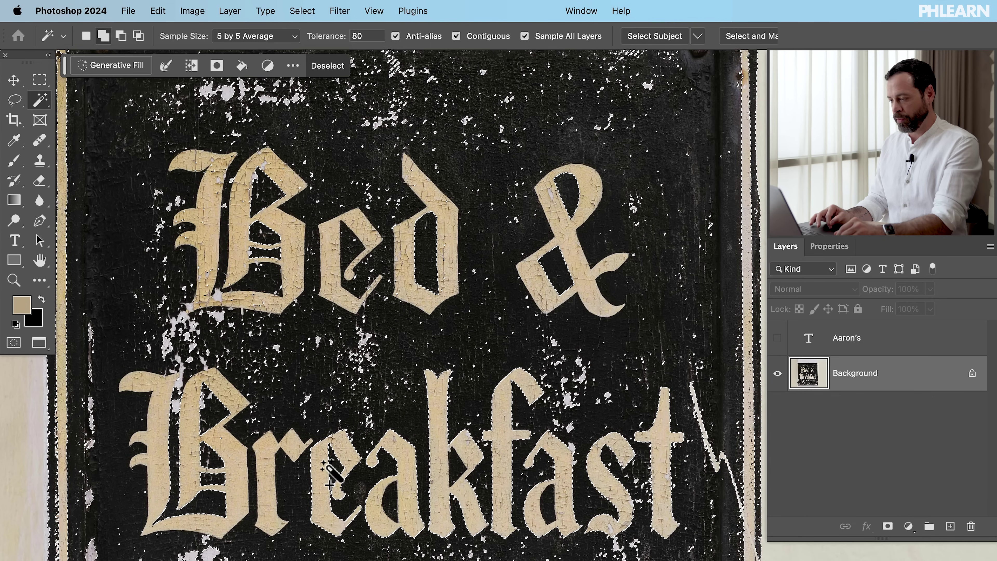
pyautogui.press('super+z')
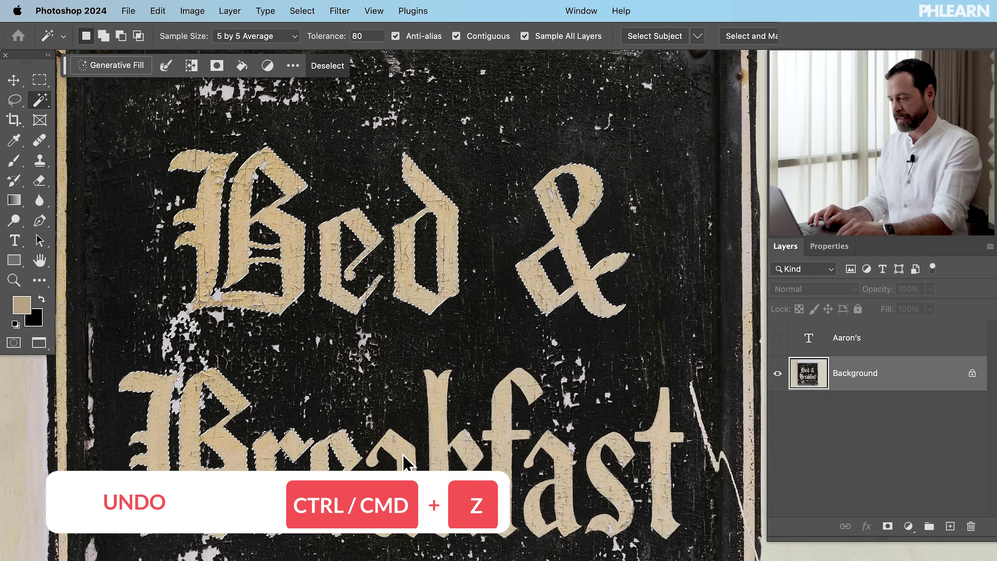
pyautogui.press('shift')
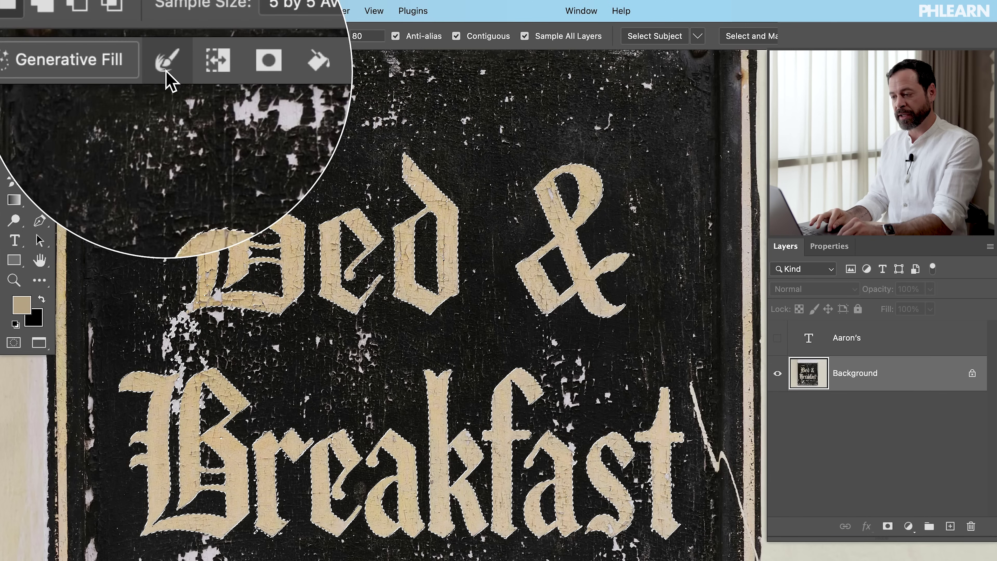
# Contract the lettering selection by 5 pixels
pyautogui.click(165, 72)
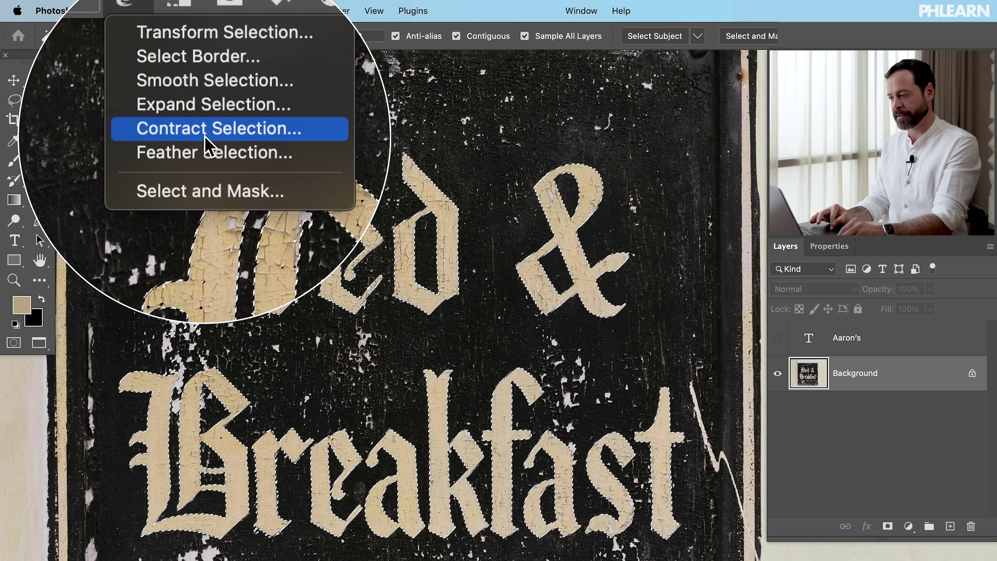
pyautogui.click(205, 138)
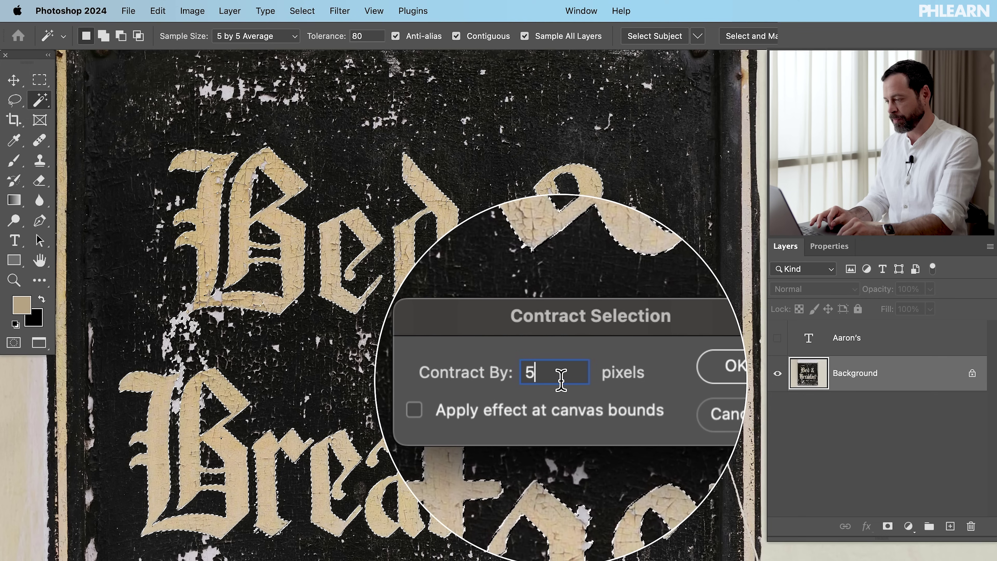
pyautogui.click(648, 374)
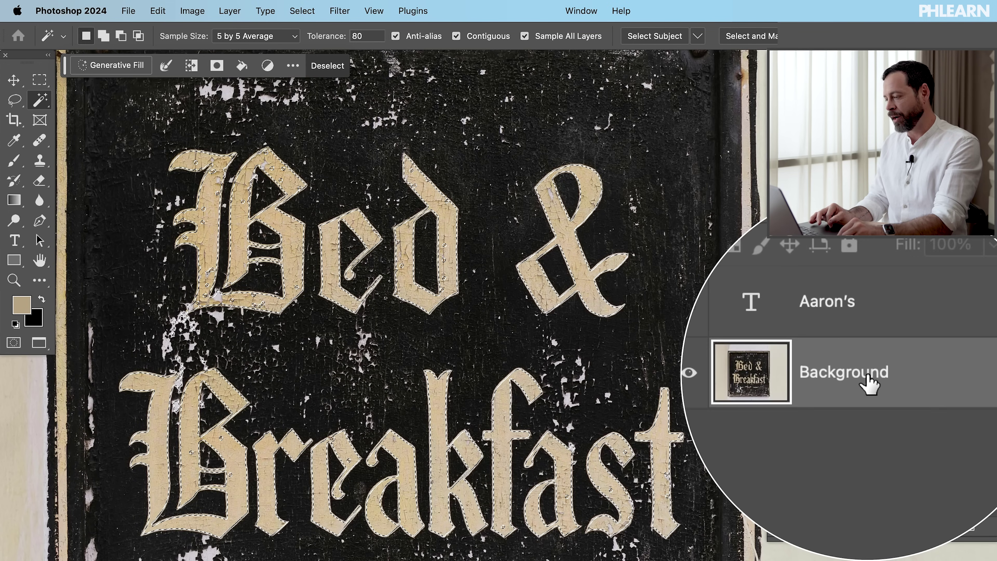
# Copy the selected lettering from the Background onto its own layer and name that layer Type
pyautogui.scroll(-2, 589, 344)
pyautogui.scroll(-1, 589, 344)
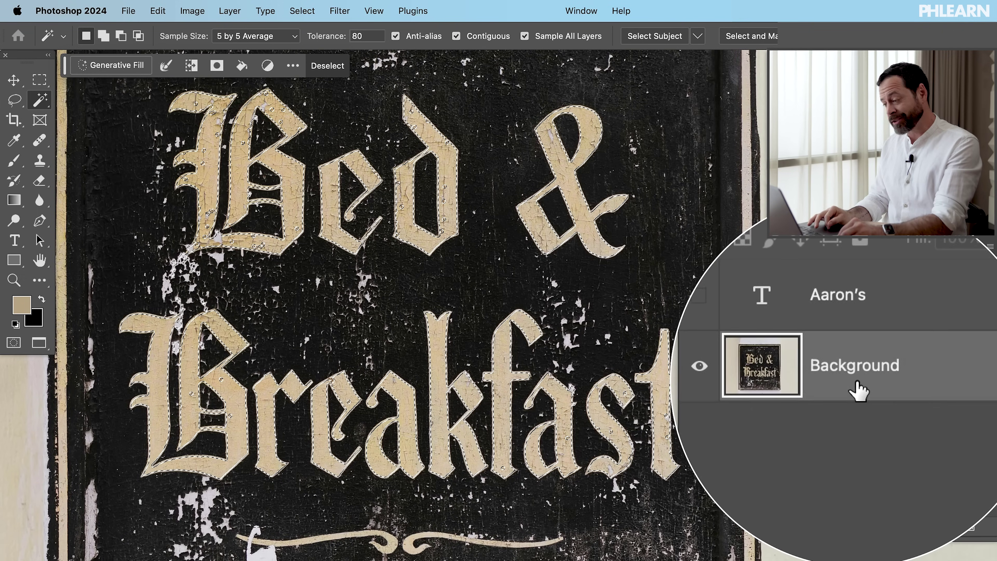
pyautogui.hotkey('ctrl', 'j')
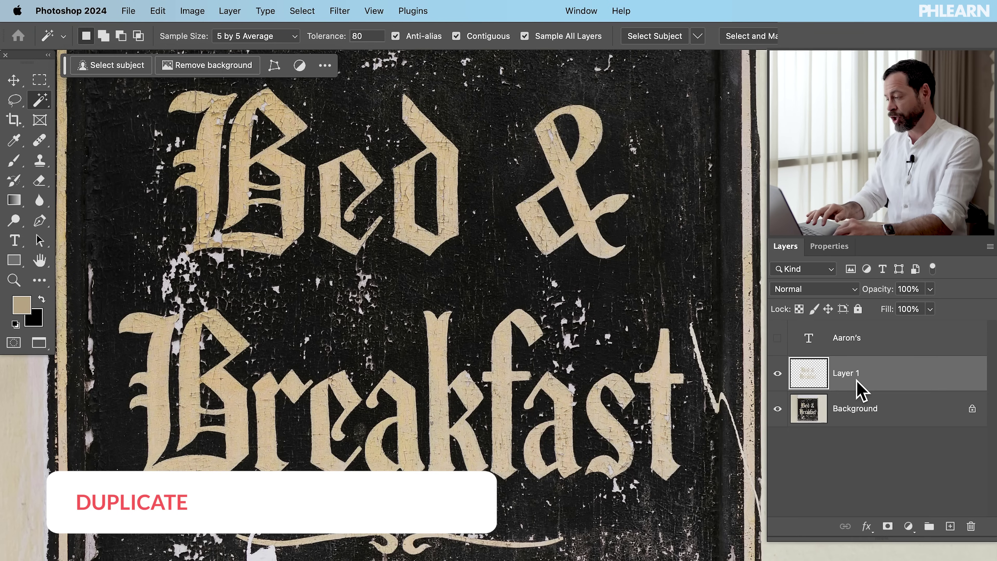
pyautogui.click(777, 408)
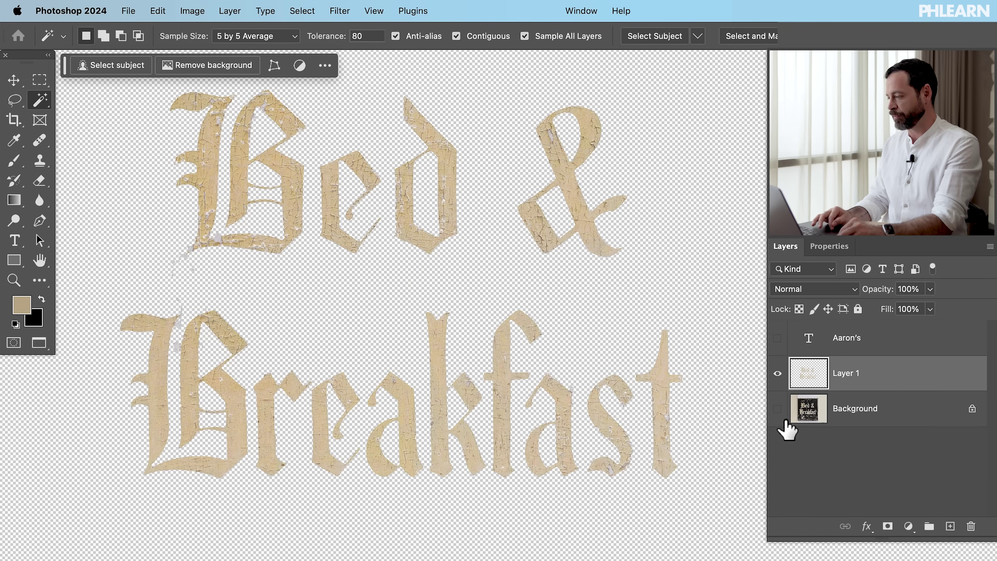
pyautogui.click(777, 409)
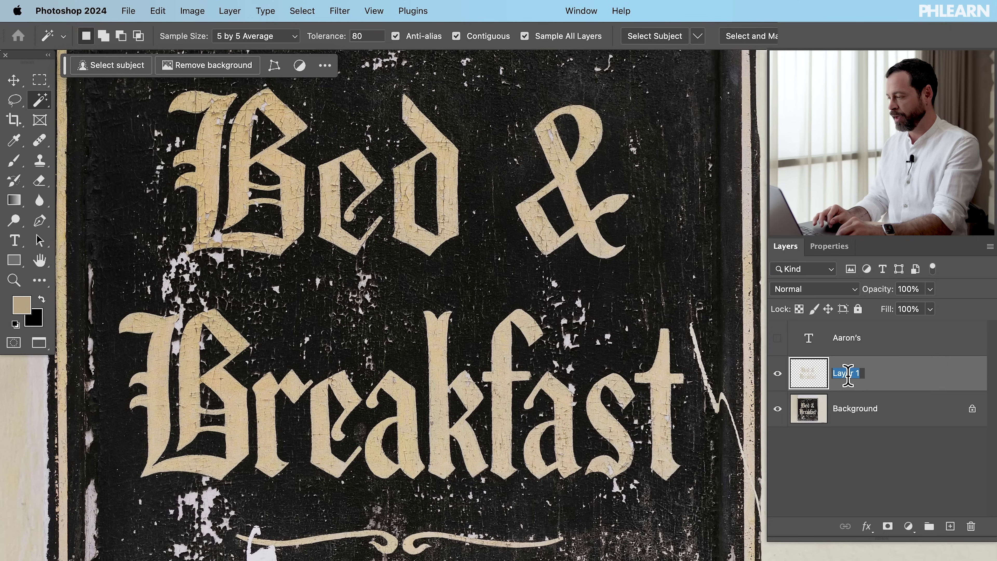
pyautogui.write('Type')
pyautogui.press('Return')
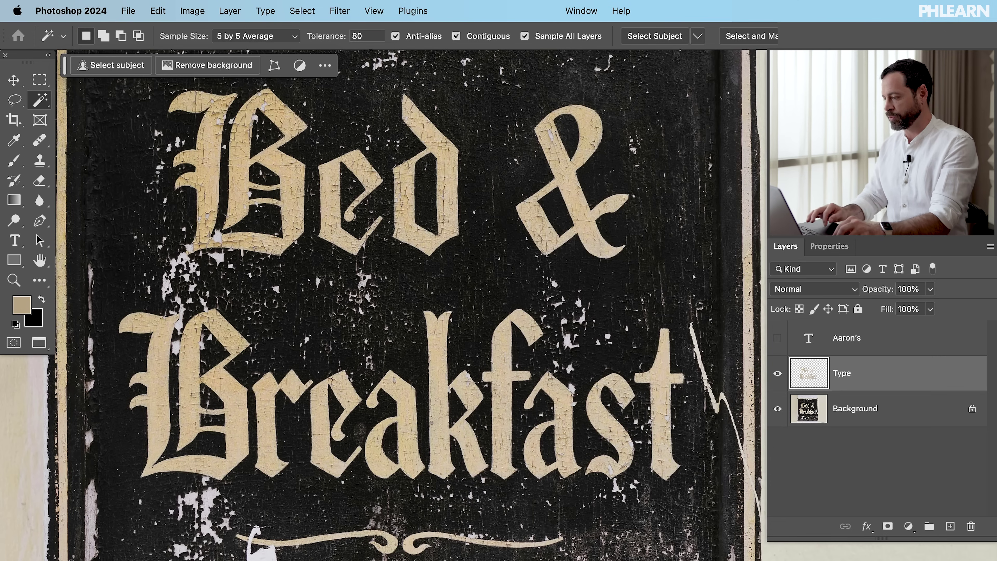
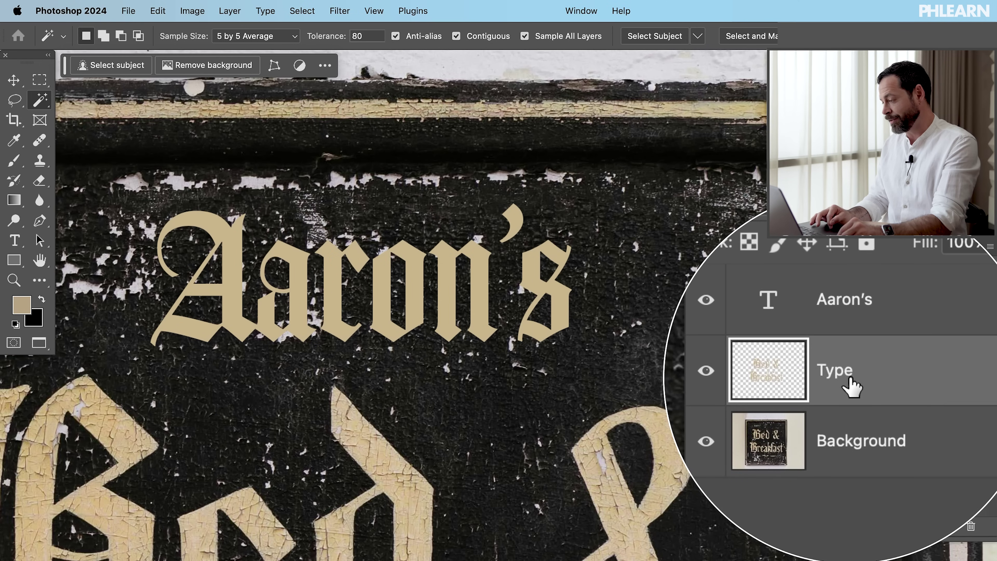
# Place the Type layer above the added name, with its lettering over the name, and clip it to that text layer
pyautogui.moveTo(851, 387); pyautogui.dragTo(866, 341)
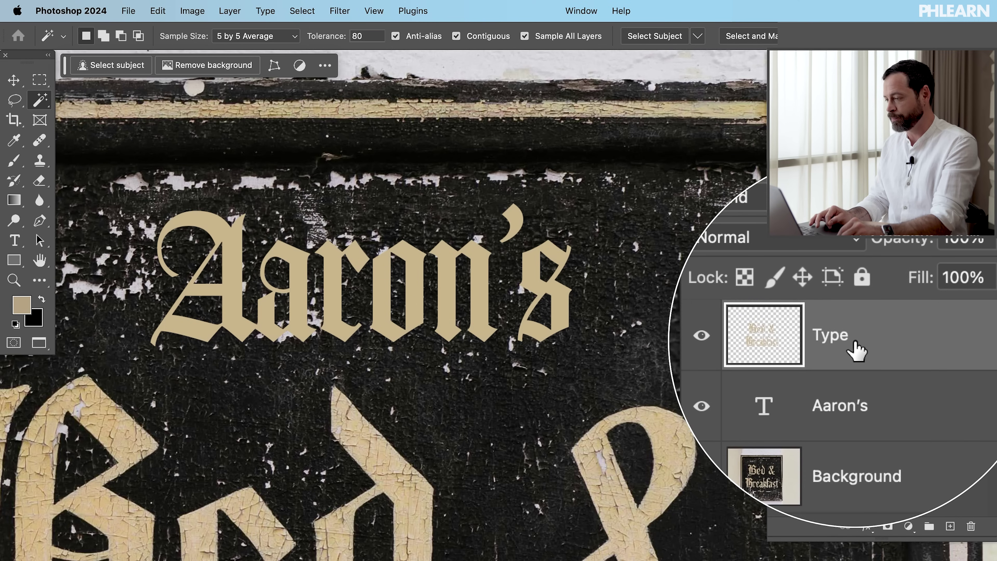
pyautogui.click(12, 80)
pyautogui.moveTo(286, 498); pyautogui.dragTo(433, 233)
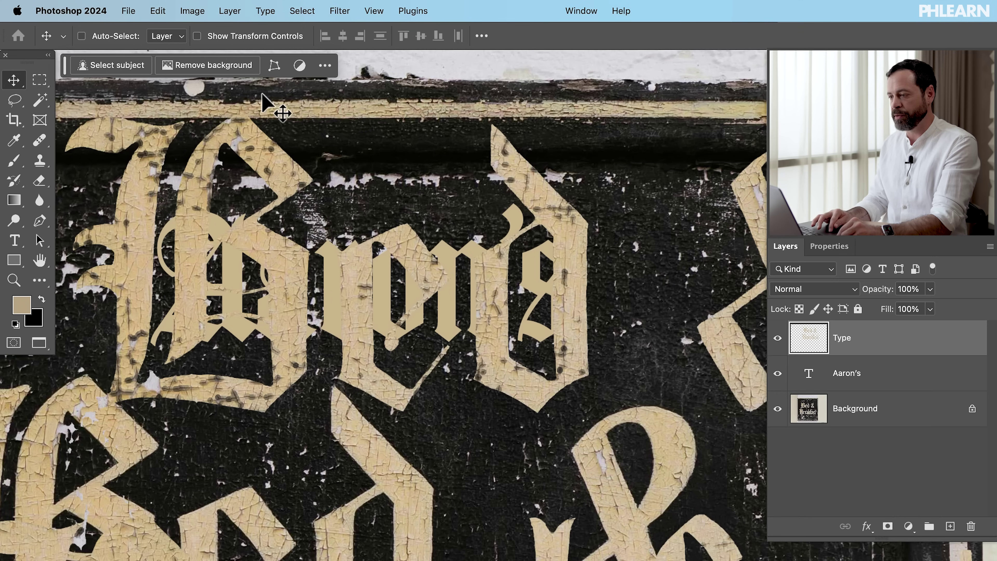
pyautogui.click(230, 11)
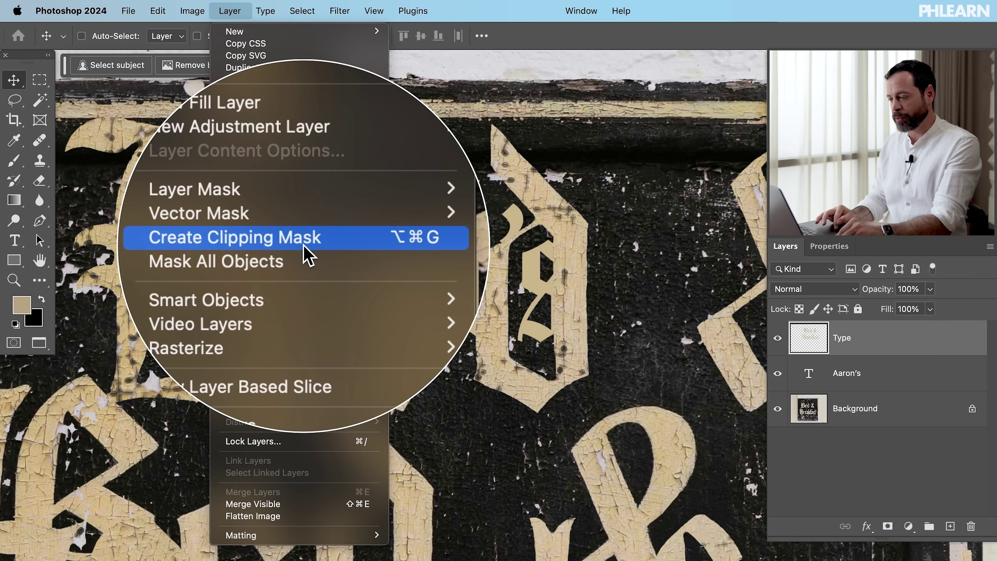
pyautogui.click(303, 244)
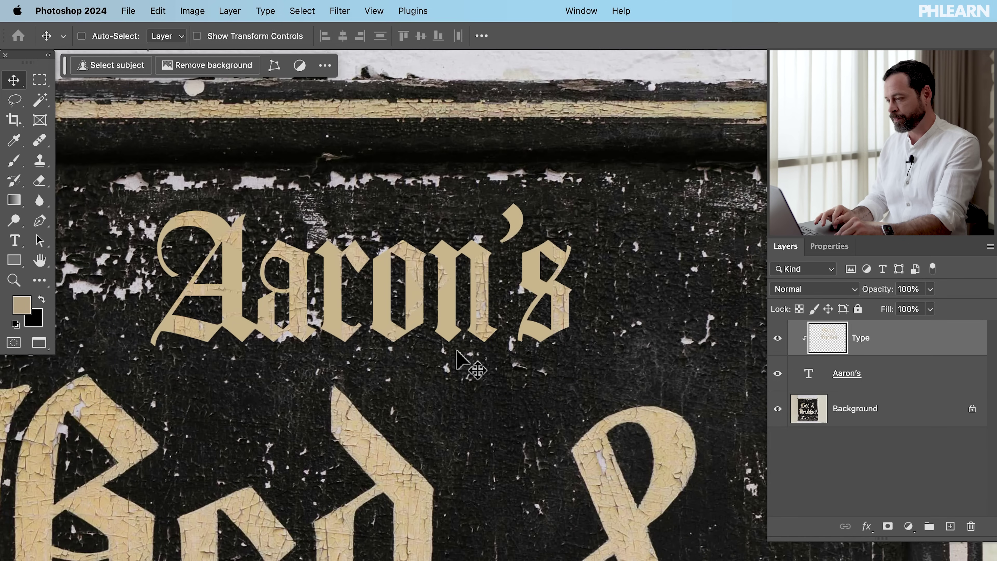
# Reposition the clipped Type layer within the added name to spread the cracked paint texture across its letters
pyautogui.moveTo(415, 350); pyautogui.dragTo(445, 357)
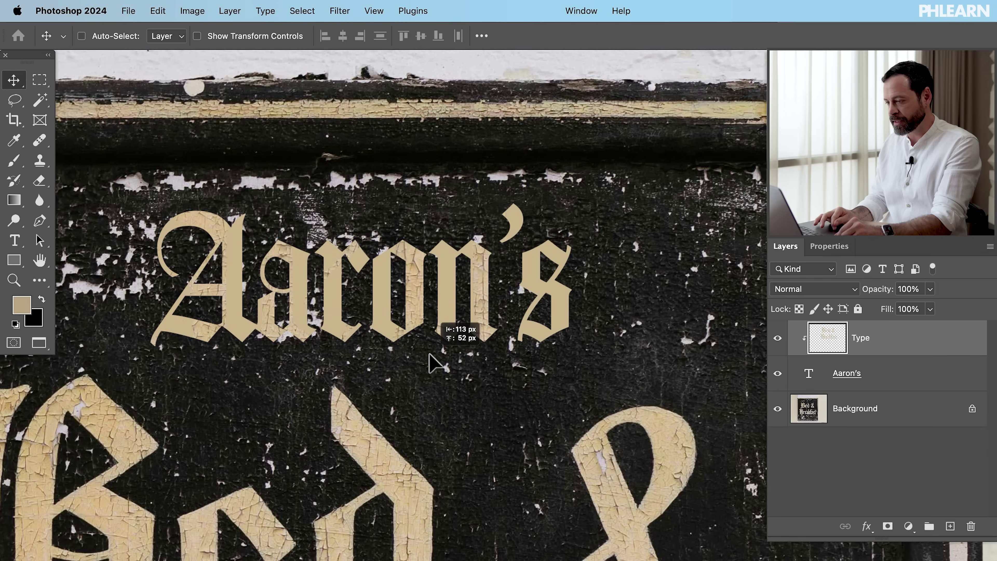
pyautogui.moveTo(391, 371); pyautogui.dragTo(392, 374)
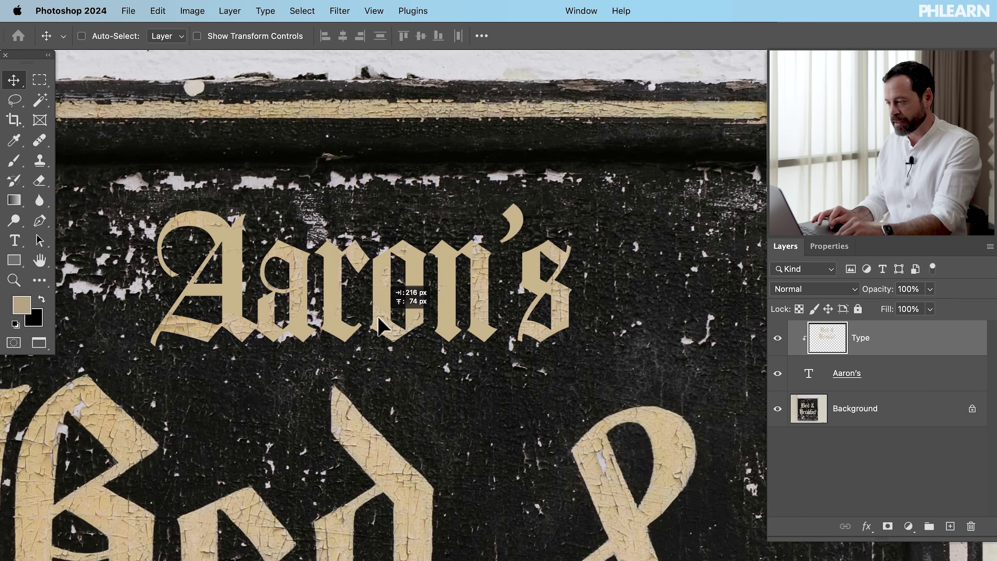
pyautogui.moveTo(297, 298); pyautogui.dragTo(297, 299)
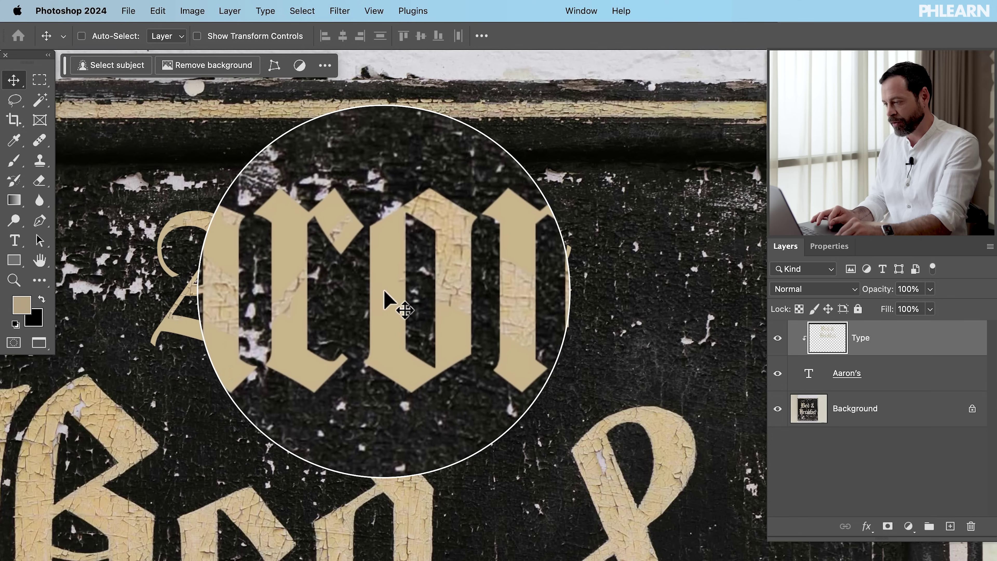
pyautogui.scroll(5, 423, 285)
pyautogui.hscroll(-2, 410, 282)
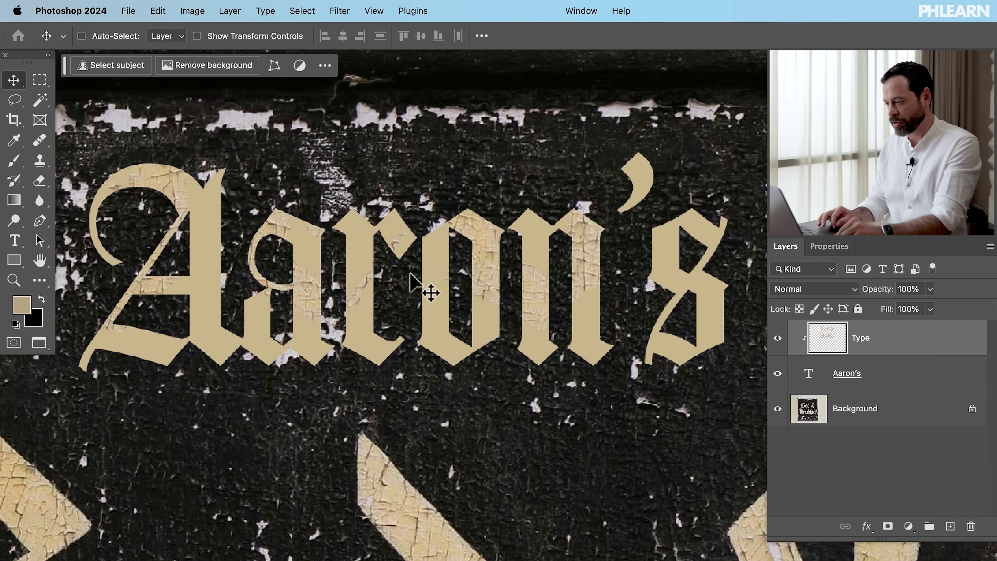
pyautogui.moveTo(485, 235); pyautogui.dragTo(429, 266)
pyautogui.moveTo(314, 279); pyautogui.dragTo(274, 301)
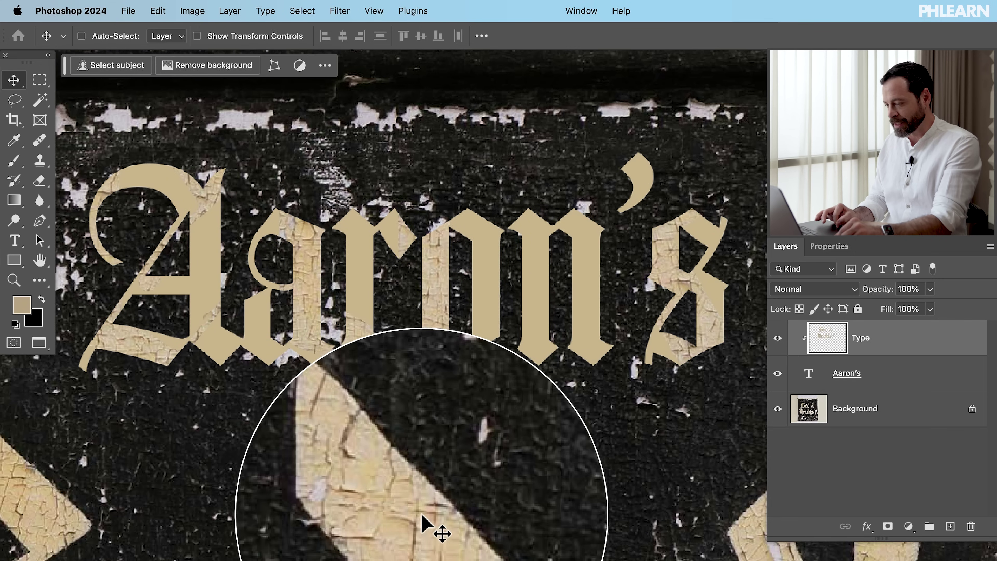
pyautogui.moveTo(397, 292); pyautogui.dragTo(420, 284)
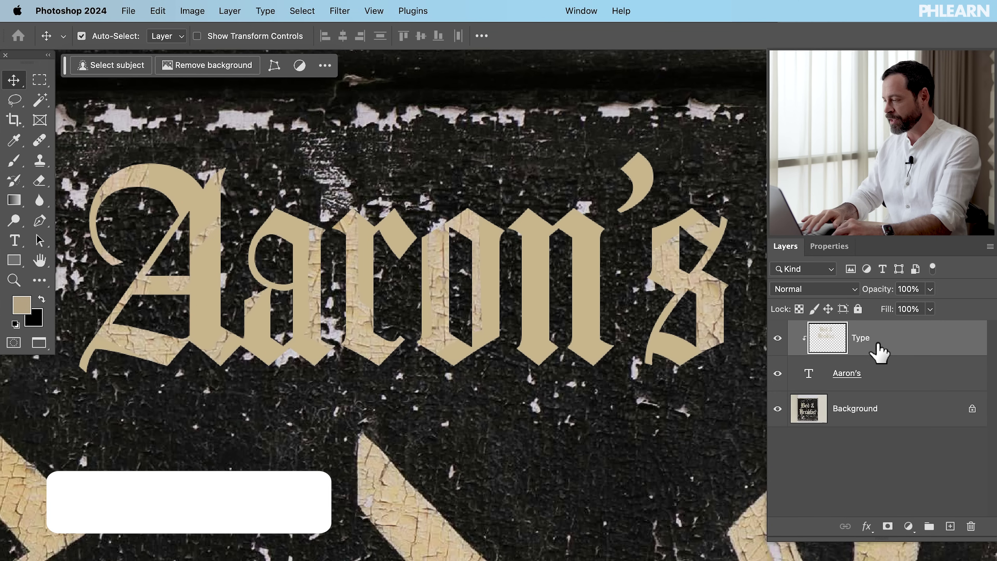
# Duplicate the Type layer and shift the copy sideways over the name's untextured areas
pyautogui.press('super+j')
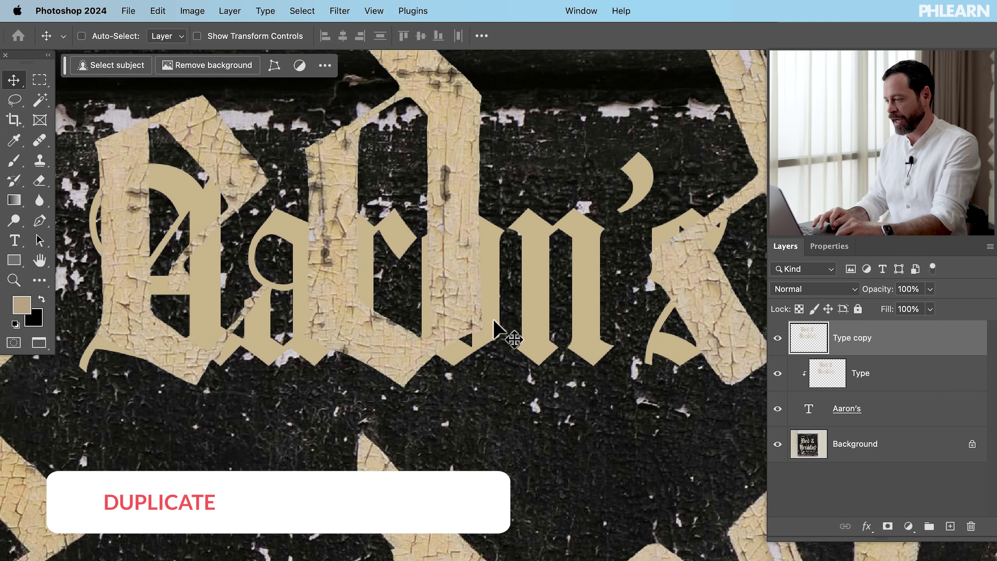
pyautogui.scroll(-5, 419, 356)
pyautogui.scroll(3, 419, 356)
pyautogui.moveTo(428, 346); pyautogui.dragTo(611, 346)
pyautogui.scroll(3, 612, 346)
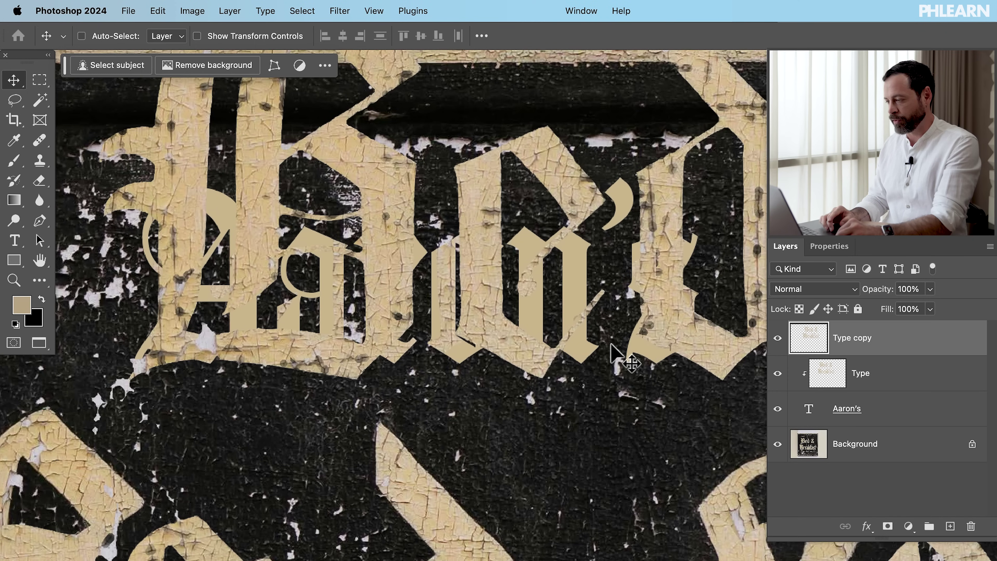
pyautogui.hscroll(3, 612, 346)
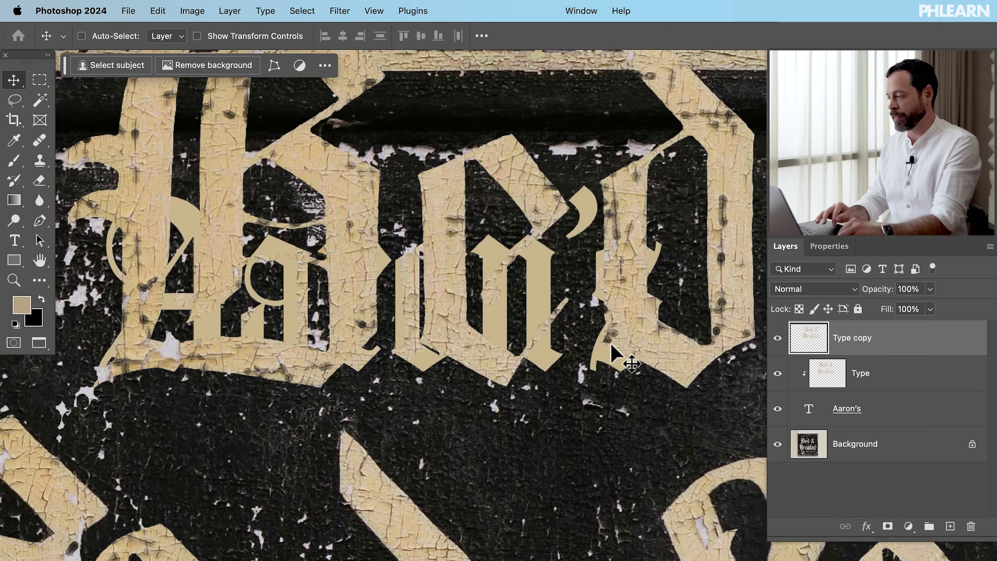
# Clip the Type copy layer to the added name and reposition it over letter areas lacking cracked texture
pyautogui.click(235, 16)
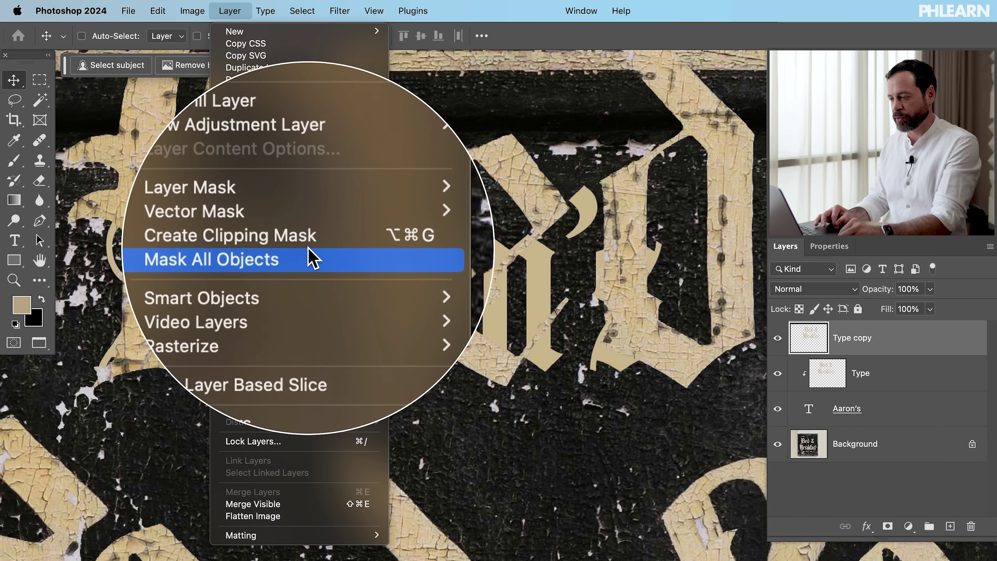
pyautogui.click(311, 246)
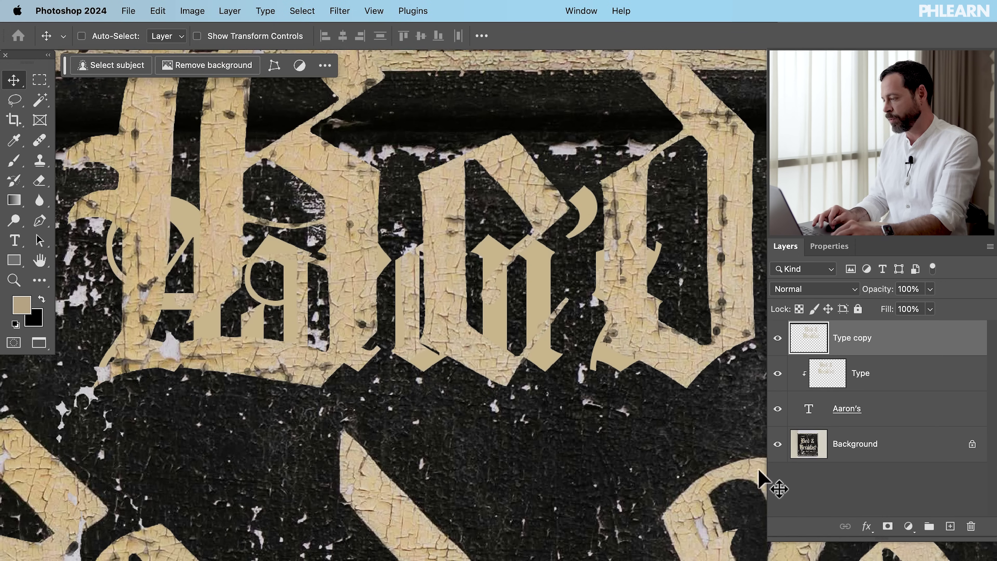
pyautogui.rightClick(894, 345)
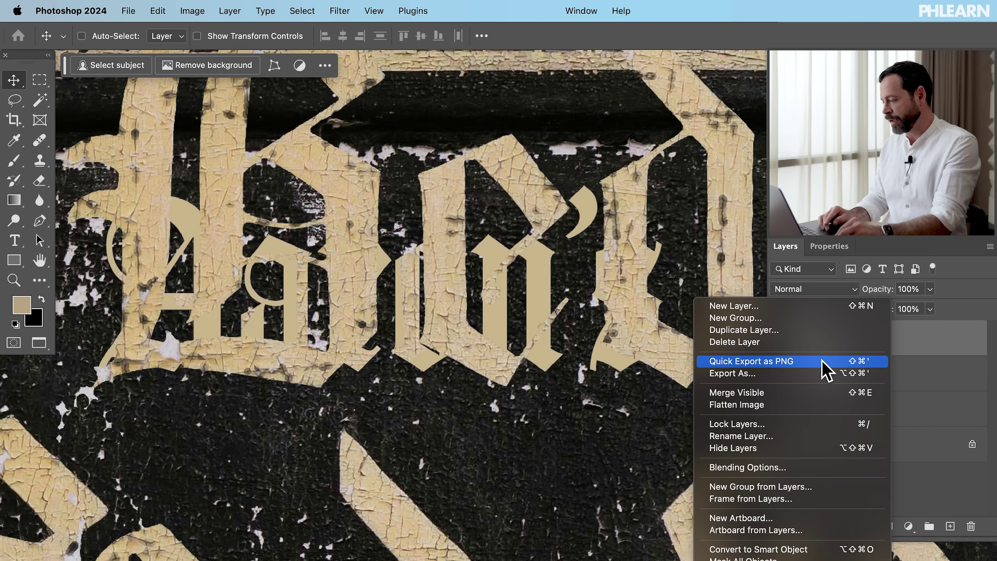
pyautogui.click(746, 523)
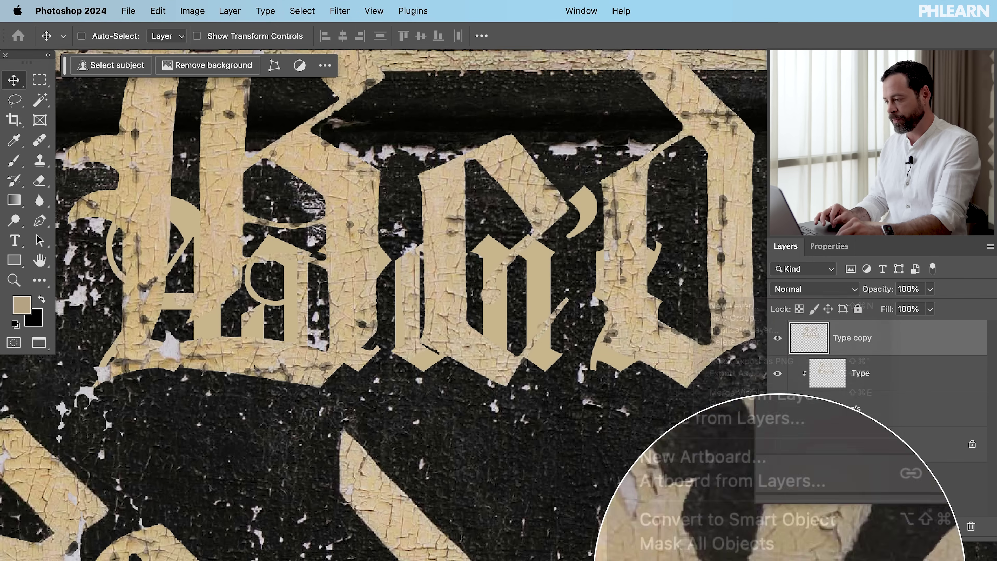
pyautogui.moveTo(474, 347); pyautogui.dragTo(528, 390)
# Add three more clipped duplicates of the texture layer, shifting each one over letter parts that are still flat
pyautogui.press('super+j')
pyautogui.moveTo(477, 362); pyautogui.dragTo(629, 446)
pyautogui.press('super+alt+g')
pyautogui.press('super+j')
pyautogui.press('super+alt+g')
pyautogui.moveTo(631, 444); pyautogui.dragTo(393, 434)
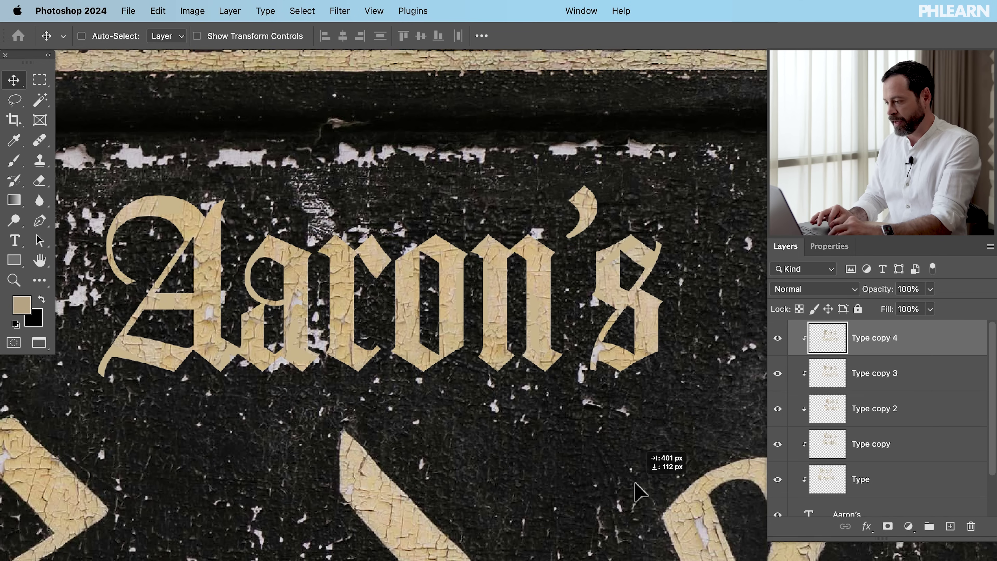
pyautogui.moveTo(646, 485); pyautogui.dragTo(646, 486)
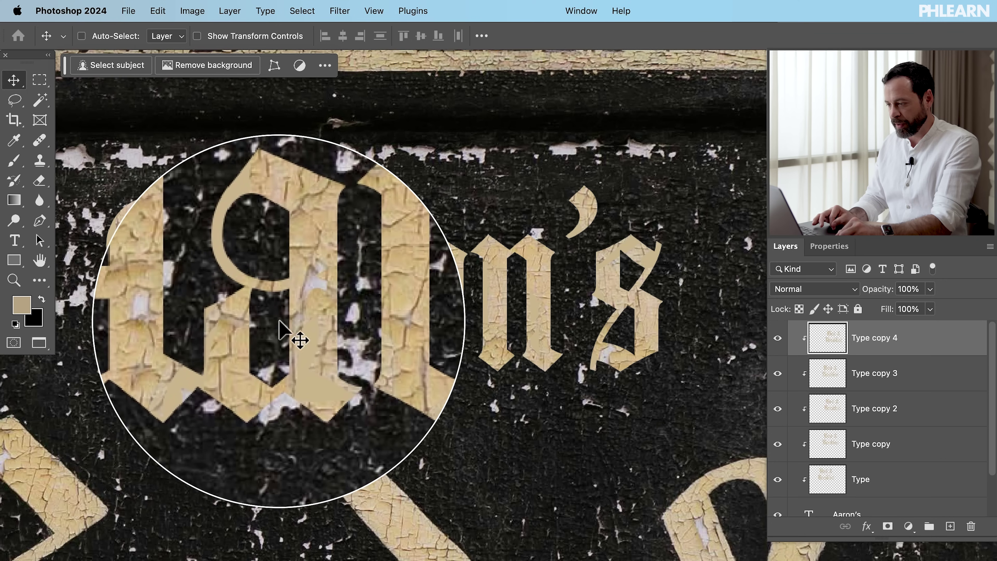
# Add another clipped duplicate of the texture layer and position it over the remaining flat patches in the name's first letters
pyautogui.moveTo(286, 315); pyautogui.dragTo(275, 406)
pyautogui.moveTo(72, 249); pyautogui.dragTo(69, 151)
pyautogui.moveTo(191, 261); pyautogui.dragTo(215, 291)
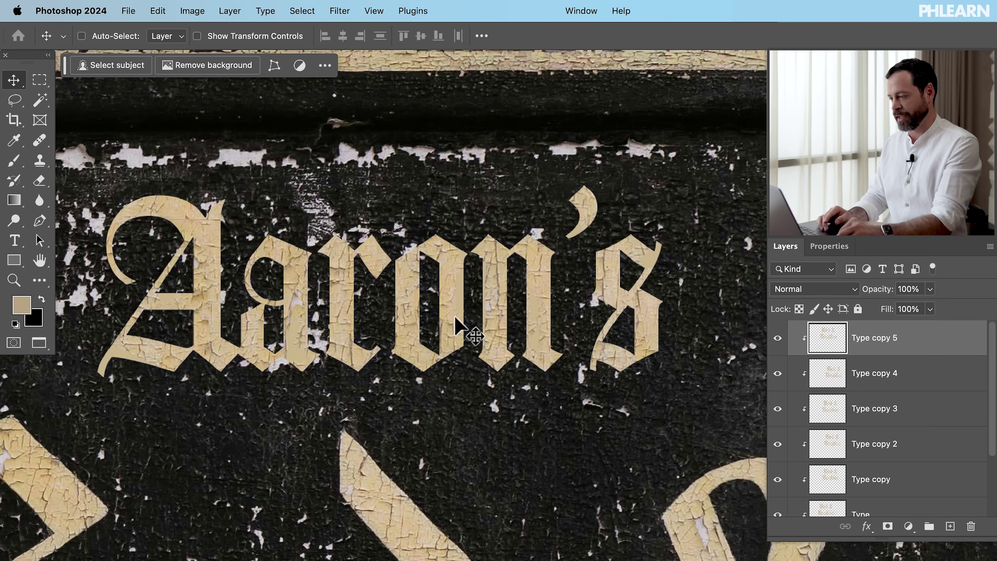
pyautogui.scroll(-5, 461, 328)
pyautogui.hscroll(3, 455, 318)
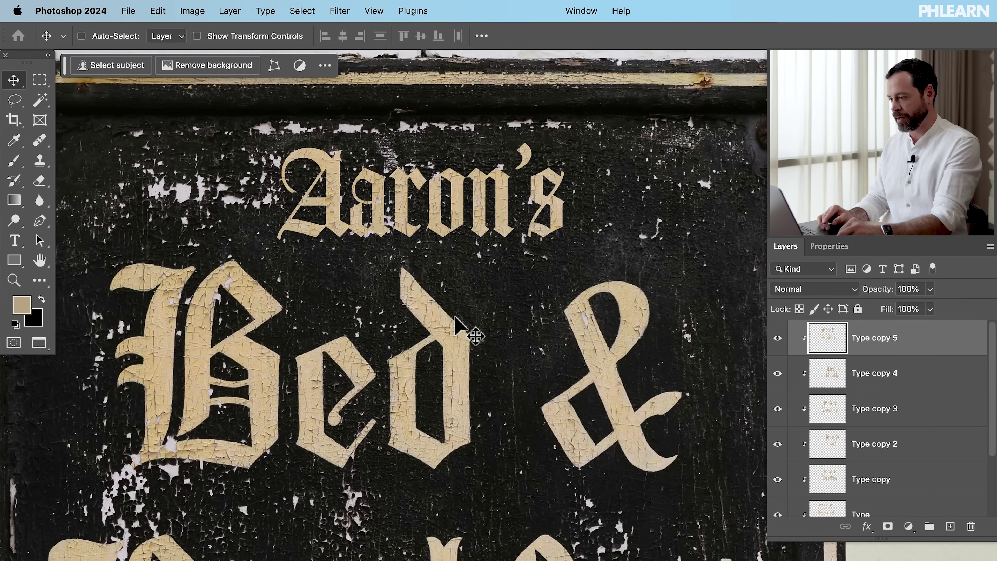
pyautogui.scroll(5, 322, 350)
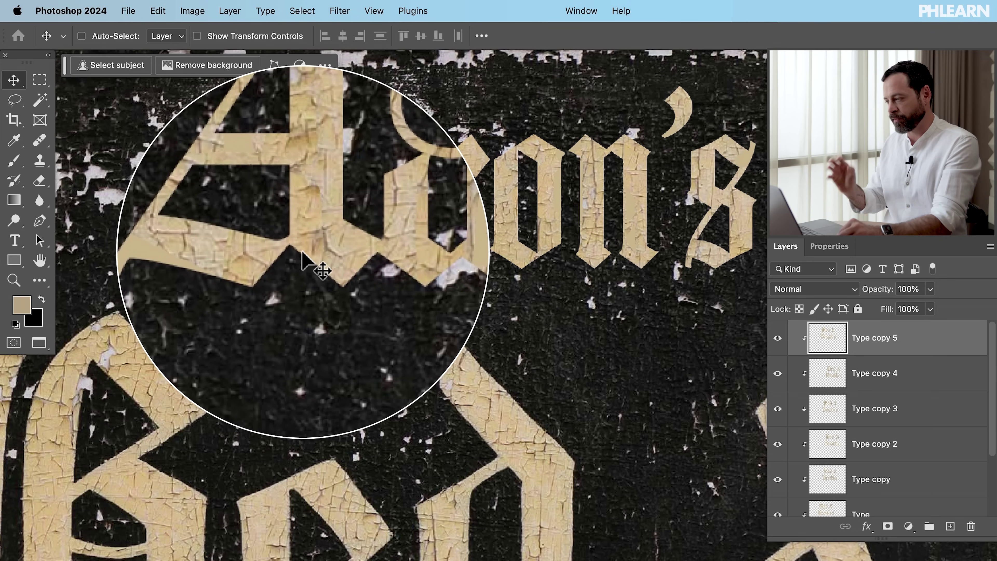
# Convert the added name's text layer to a Smart Object
pyautogui.scroll(-3, 867, 365)
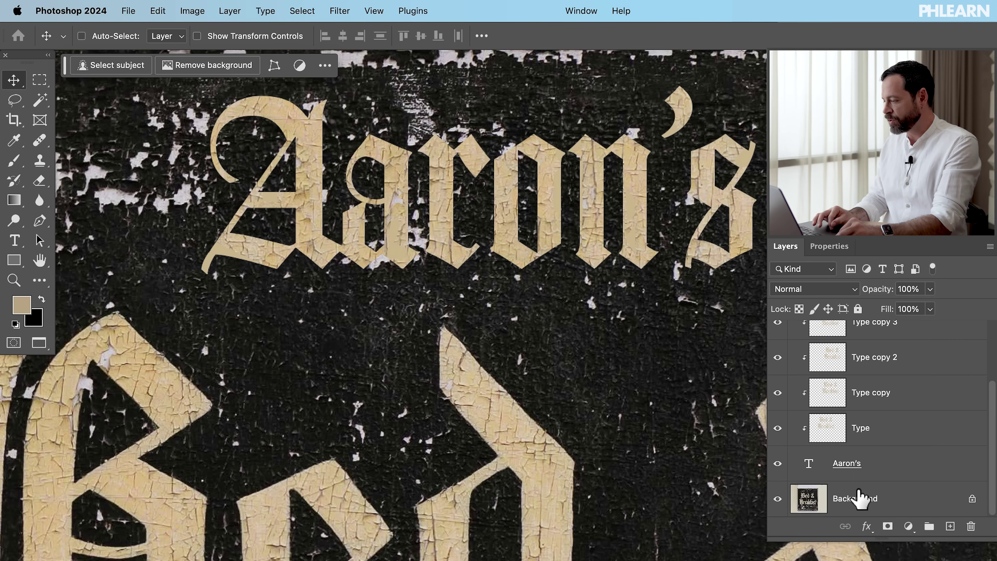
pyautogui.click(860, 464)
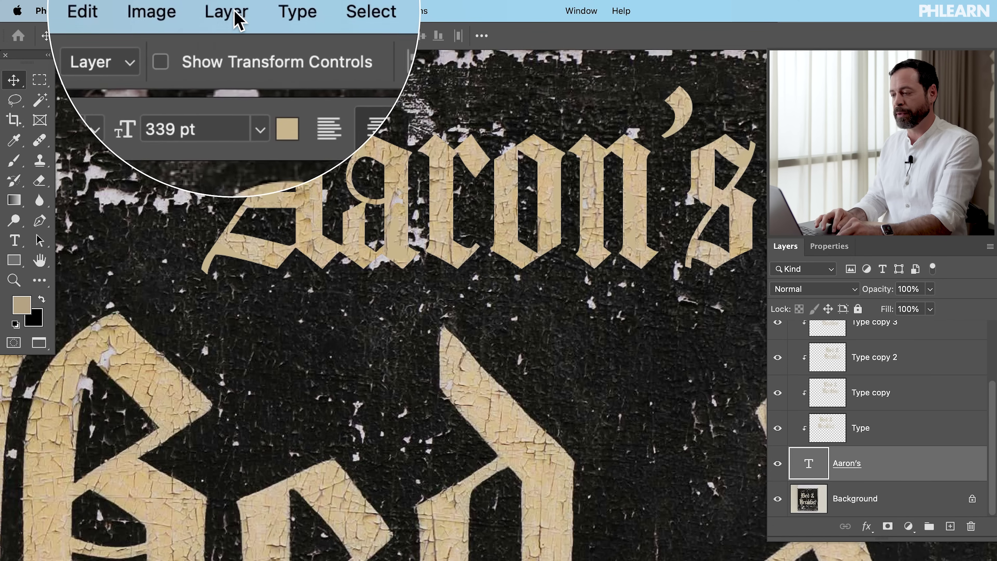
pyautogui.click(232, 11)
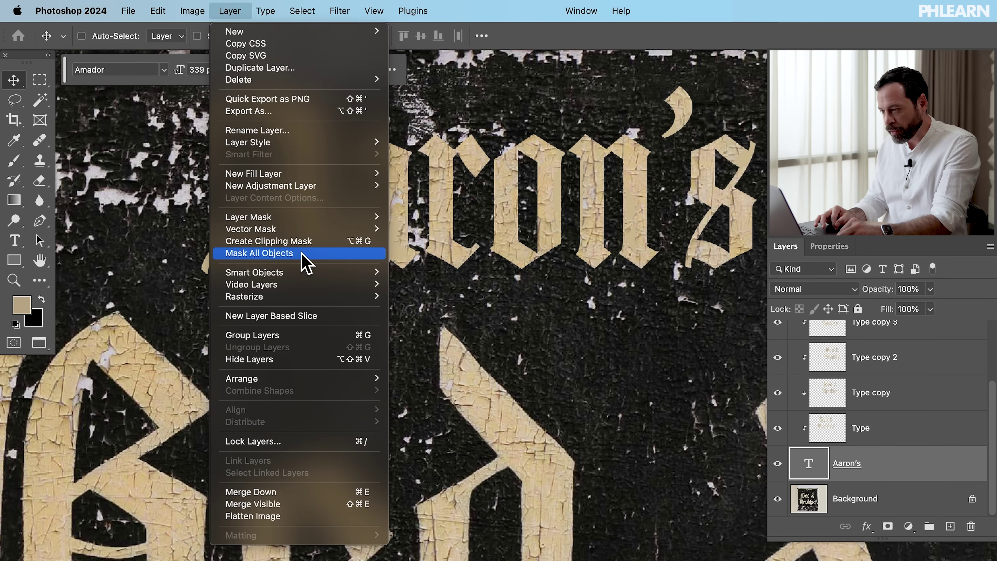
pyautogui.moveTo(309, 273)
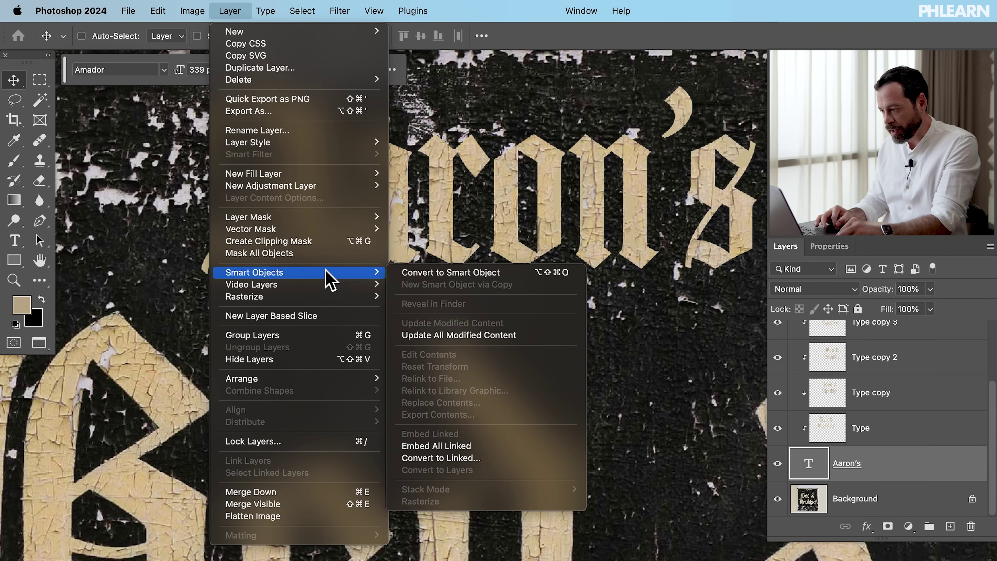
pyautogui.click(437, 274)
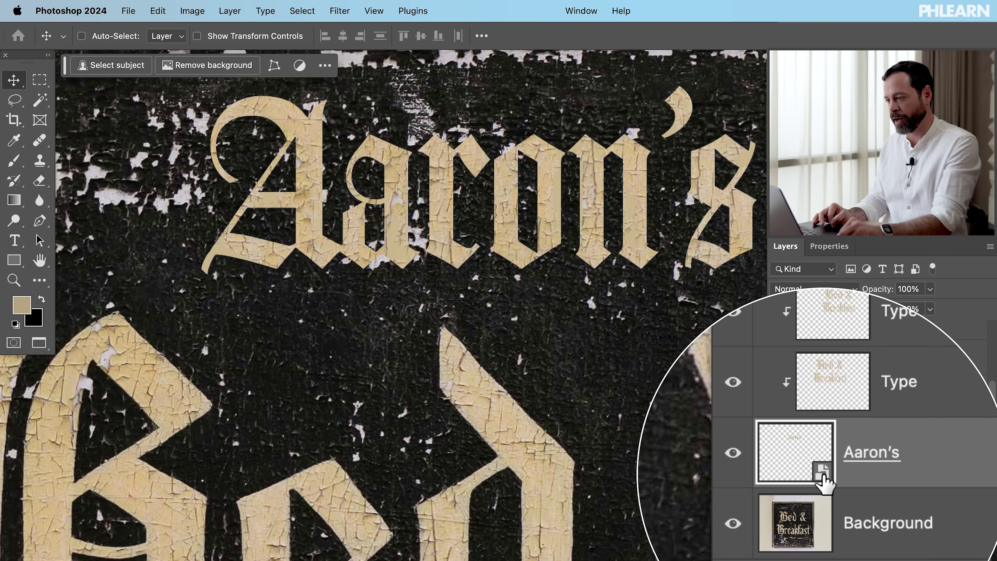
# Apply a Gaussian Blur with a radius of 0.6 pixels to the name's Smart Object
pyautogui.click(340, 11)
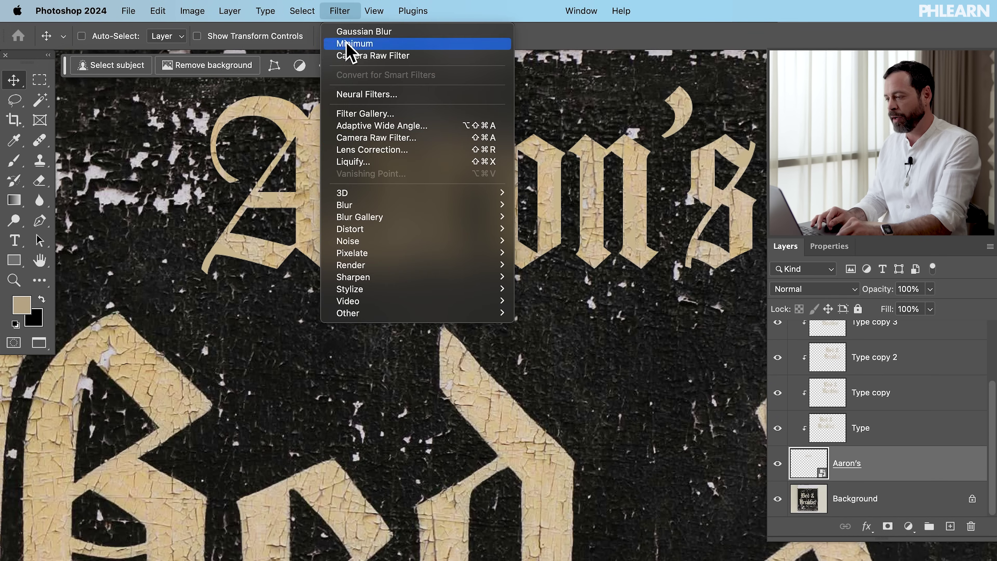
pyautogui.moveTo(455, 207)
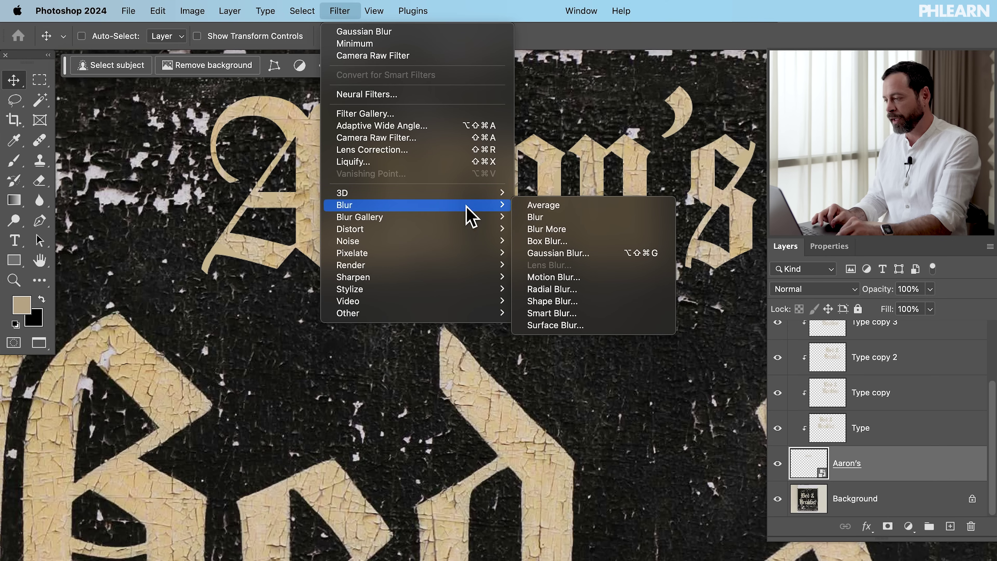
pyautogui.click(554, 254)
pyautogui.moveTo(259, 152); pyautogui.dragTo(463, 152)
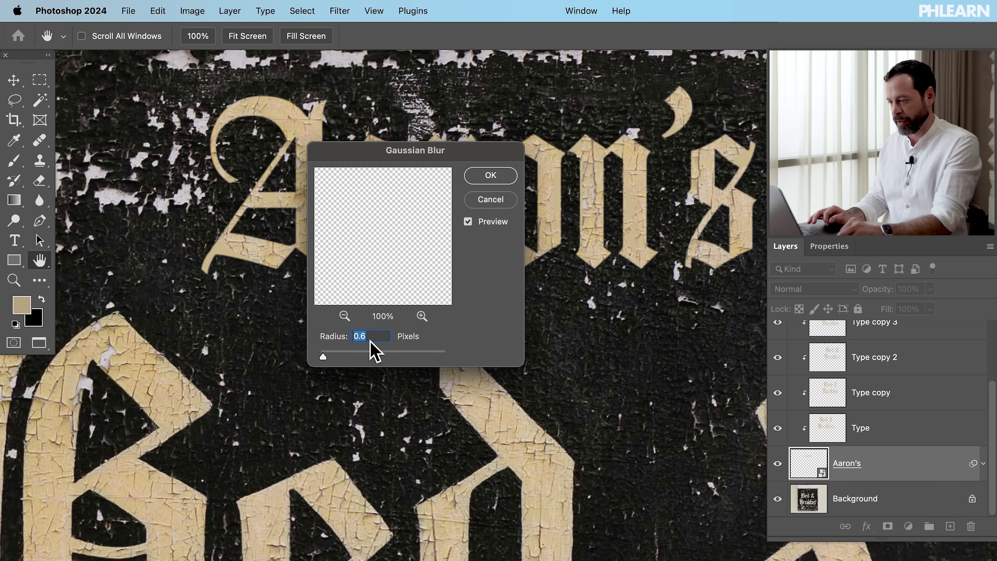
pyautogui.click(491, 175)
pyautogui.press('v')
# Compare the letter edges with and without the smart filter, and set its Gaussian Blur radius to 0.4 pixels
pyautogui.scroll(5, 483, 200)
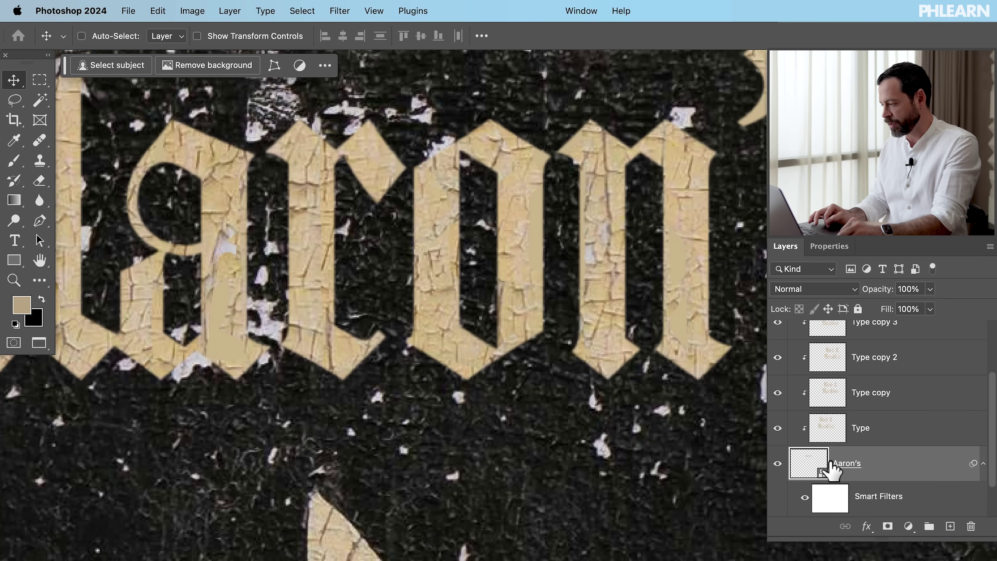
pyautogui.scroll(-2, 832, 469)
pyautogui.click(805, 452)
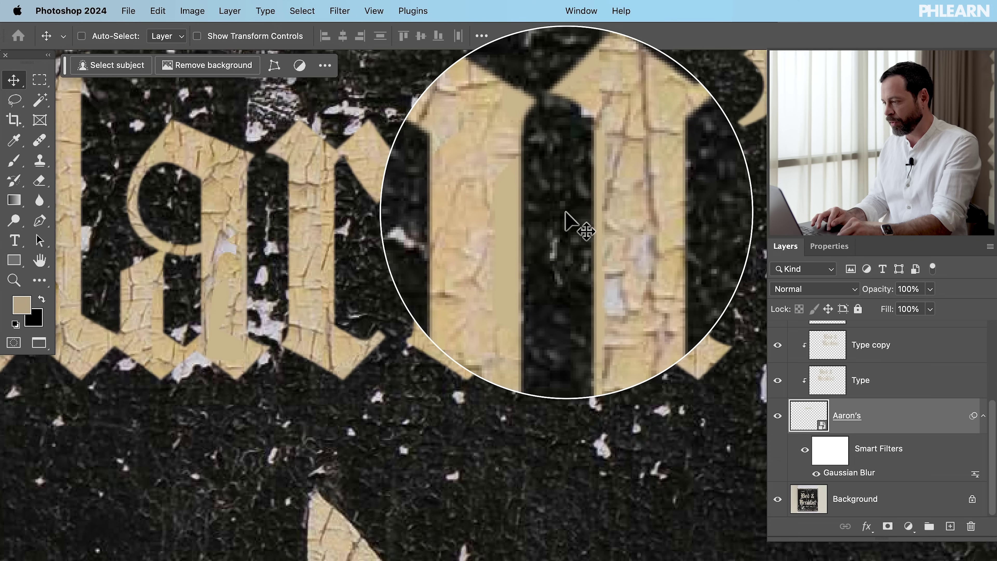
pyautogui.click(805, 452)
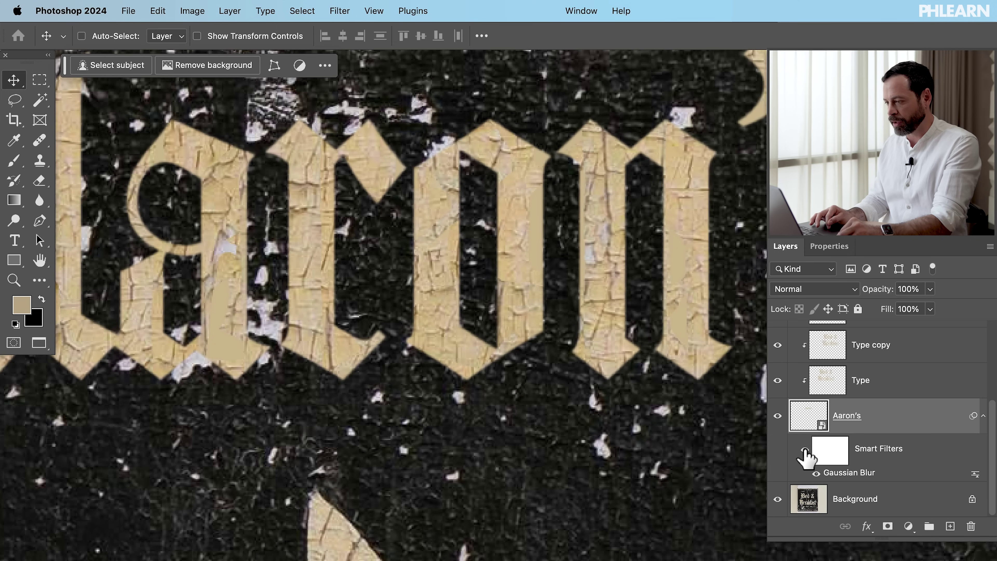
pyautogui.click(805, 452)
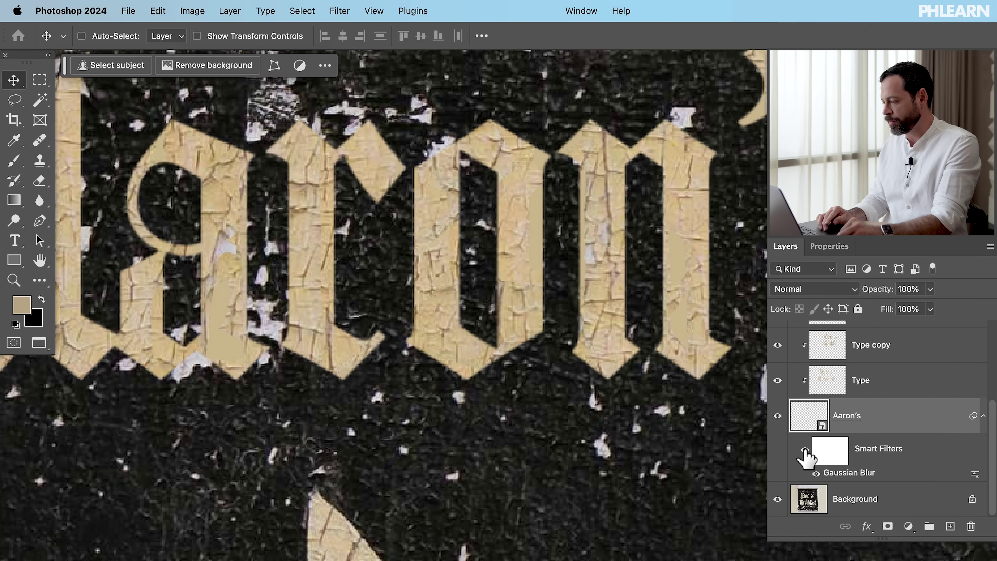
pyautogui.doubleClick(850, 474)
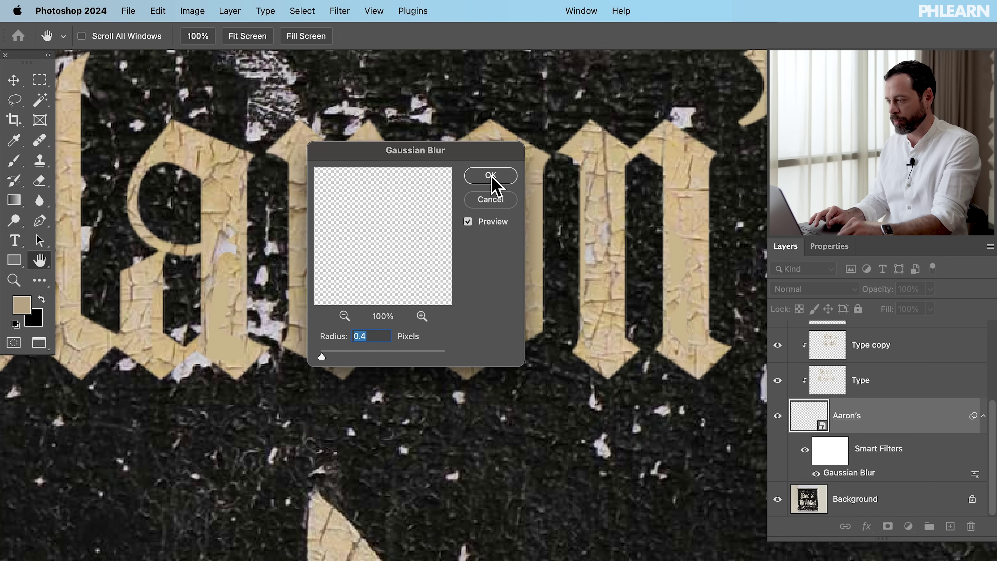
pyautogui.click(491, 176)
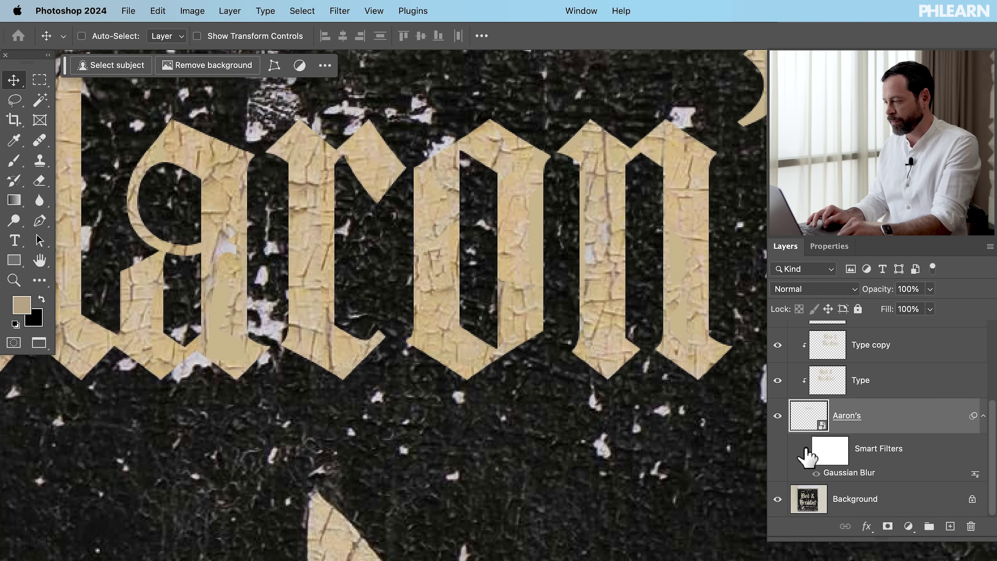
# Group the name's Smart Object together with all its clipped texture layers
pyautogui.scroll(-5, 511, 338)
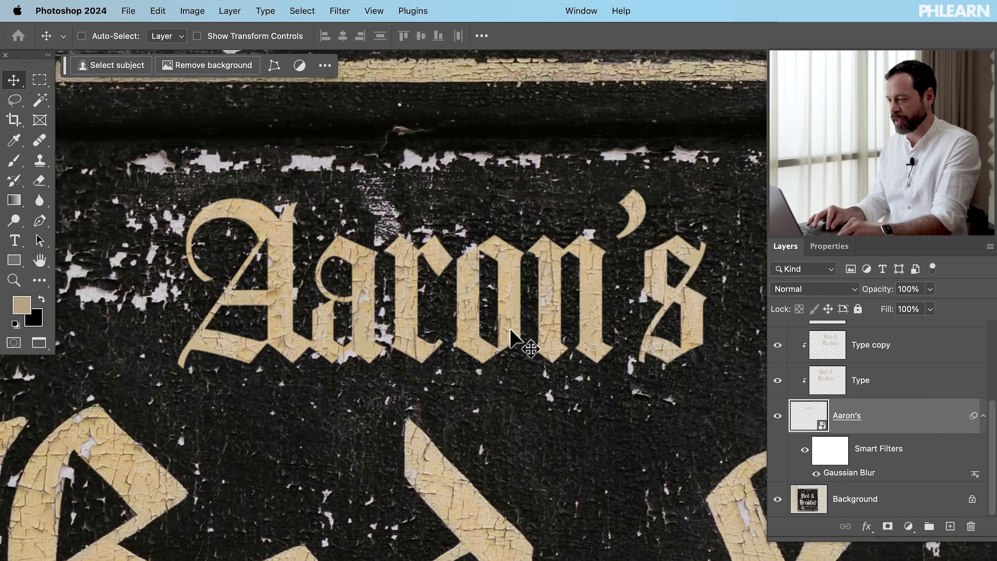
pyautogui.scroll(-4, 511, 330)
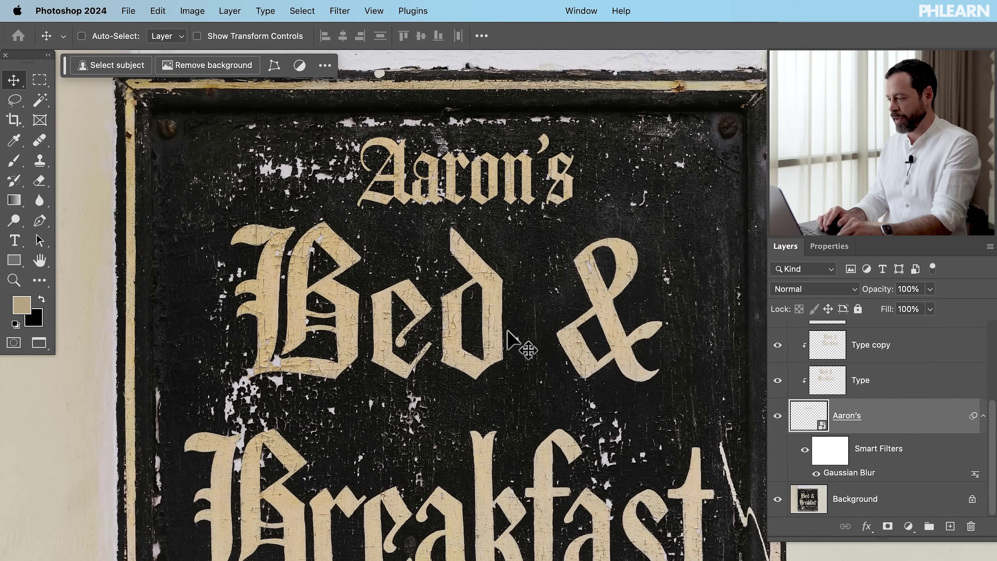
pyautogui.scroll(-2, 507, 331)
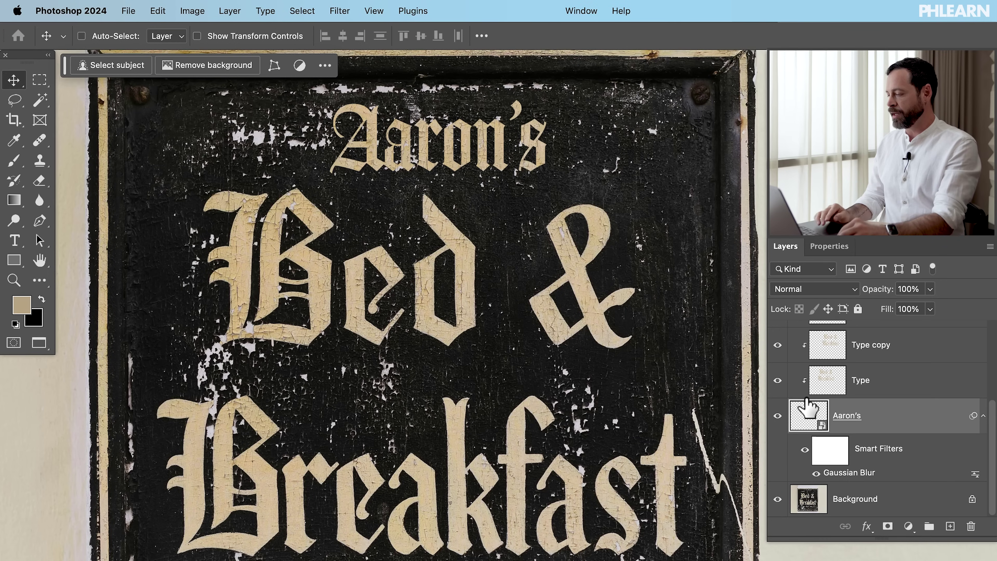
pyautogui.scroll(4, 807, 409)
pyautogui.scroll(-4, 882, 349)
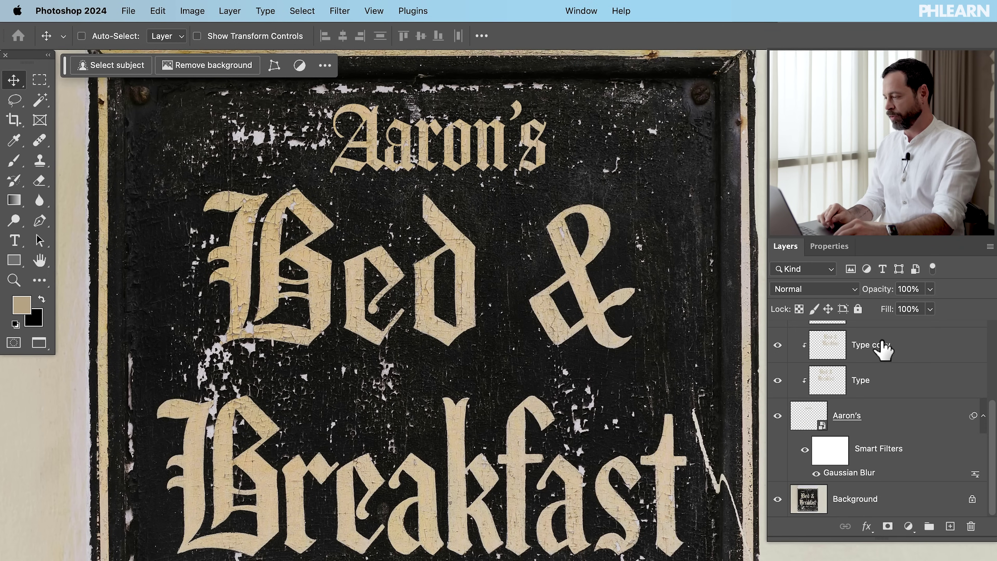
pyautogui.keyDown('shift'); pyautogui.click(902, 425); pyautogui.keyUp('shift')
pyautogui.press('super+g')
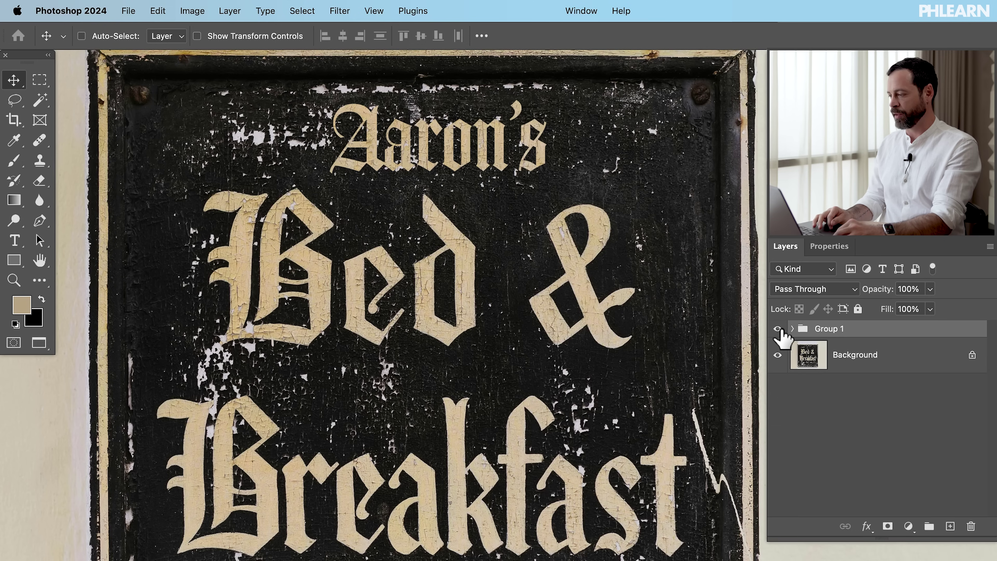
# Hide the name's layer group and select the letters of Bed on the sign with the Magic Wand
pyautogui.click(778, 329)
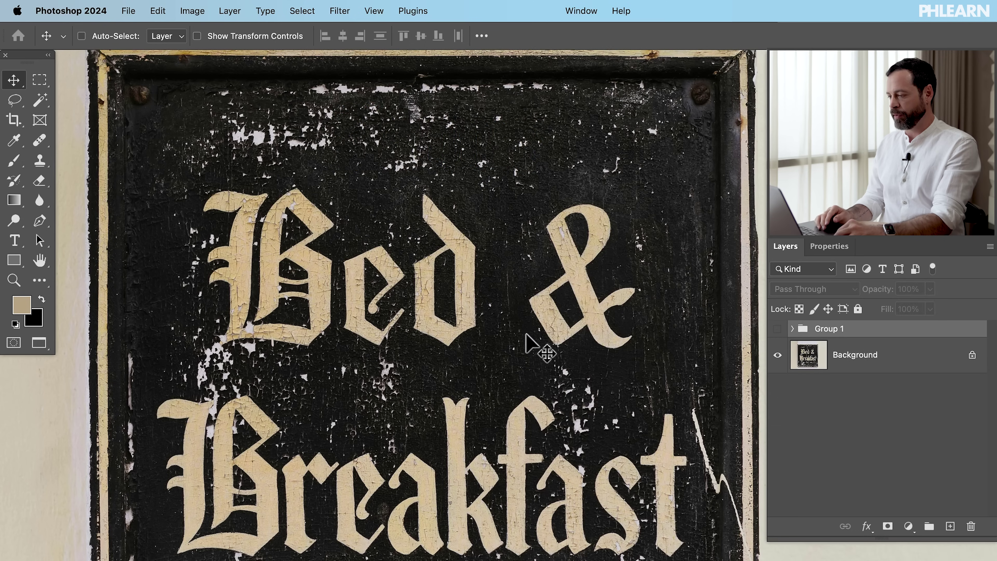
pyautogui.scroll(-3, 526, 335)
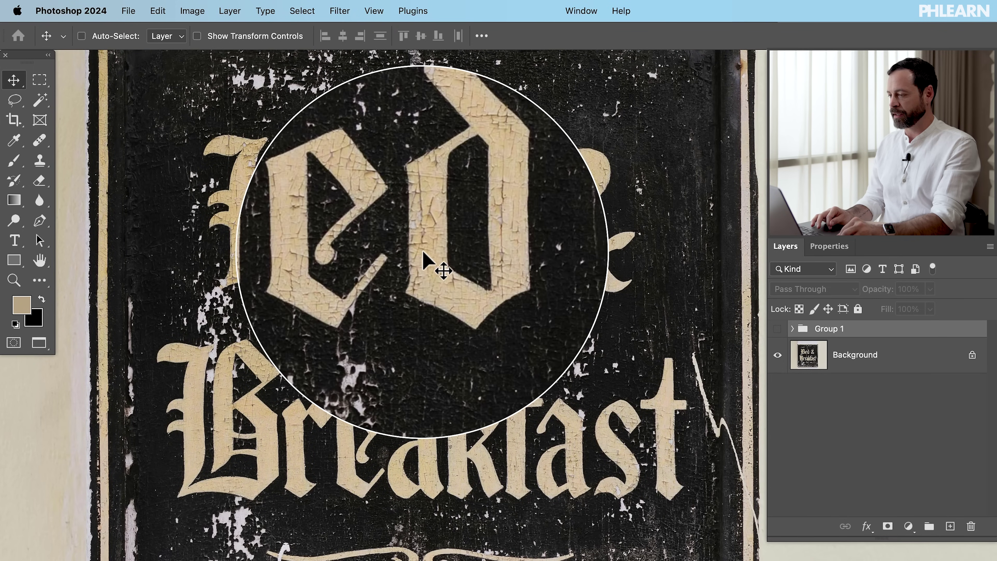
pyautogui.press('w')
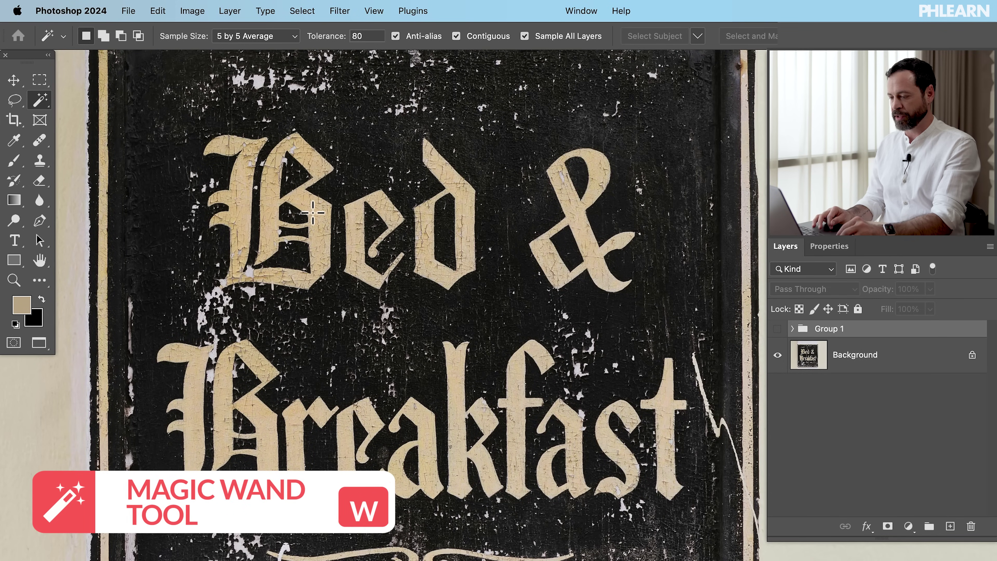
pyautogui.click(355, 220)
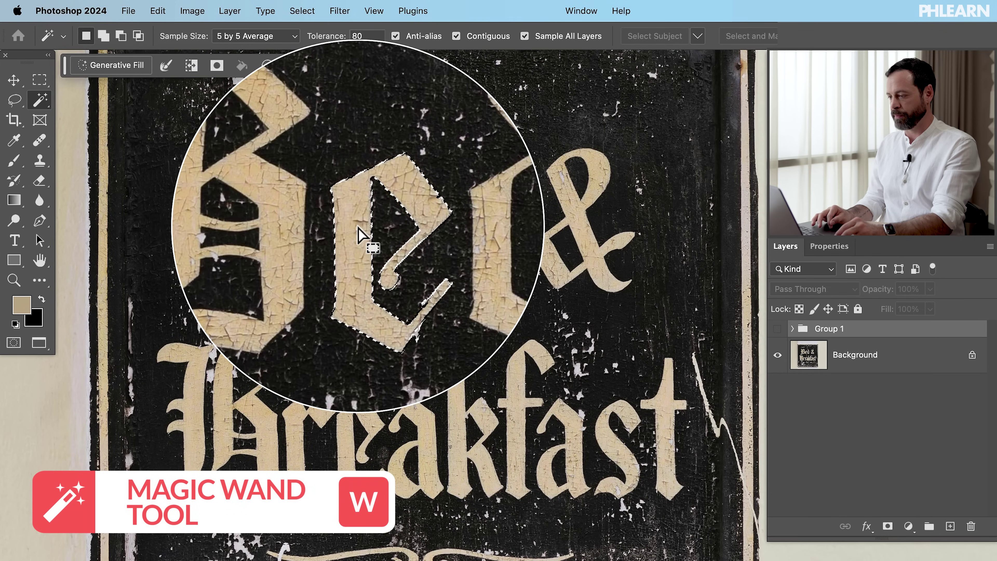
pyautogui.click(317, 216)
pyautogui.click(419, 218)
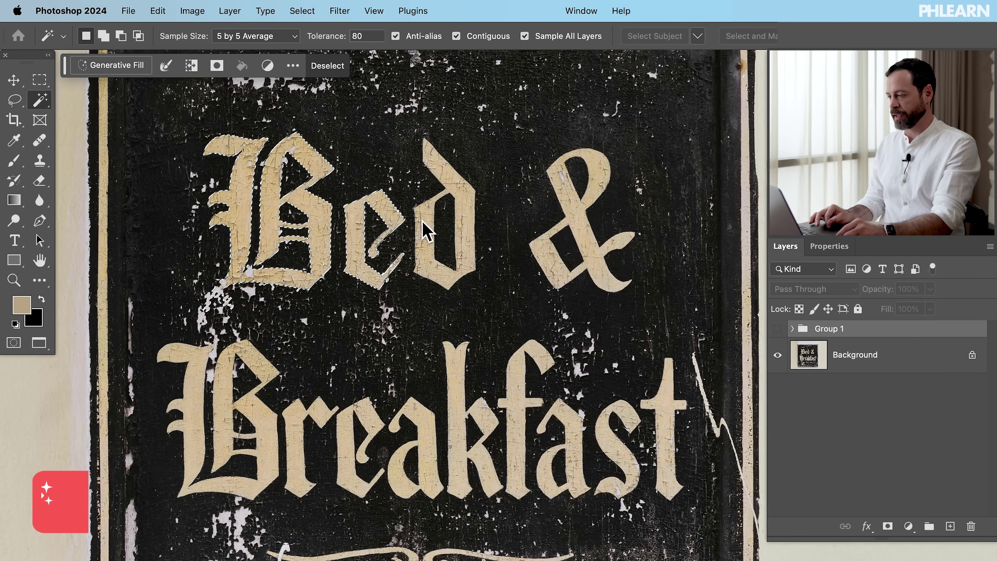
# Add the ampersand and every letter of Breakfast to the Magic Wand selection, undoing any wrong pick
pyautogui.keyDown('shift'); pyautogui.click(244, 416); pyautogui.keyUp('shift')
pyautogui.keyDown('shift'); pyautogui.click(296, 411); pyautogui.keyUp('shift')
pyautogui.keyDown('shift'); pyautogui.click(352, 428); pyautogui.keyUp('shift')
pyautogui.keyDown('shift'); pyautogui.click(392, 428); pyautogui.keyUp('shift')
pyautogui.keyDown('shift'); pyautogui.click(457, 407); pyautogui.keyUp('shift')
pyautogui.keyDown('shift'); pyautogui.click(528, 413); pyautogui.keyUp('shift')
pyautogui.press('super+z')
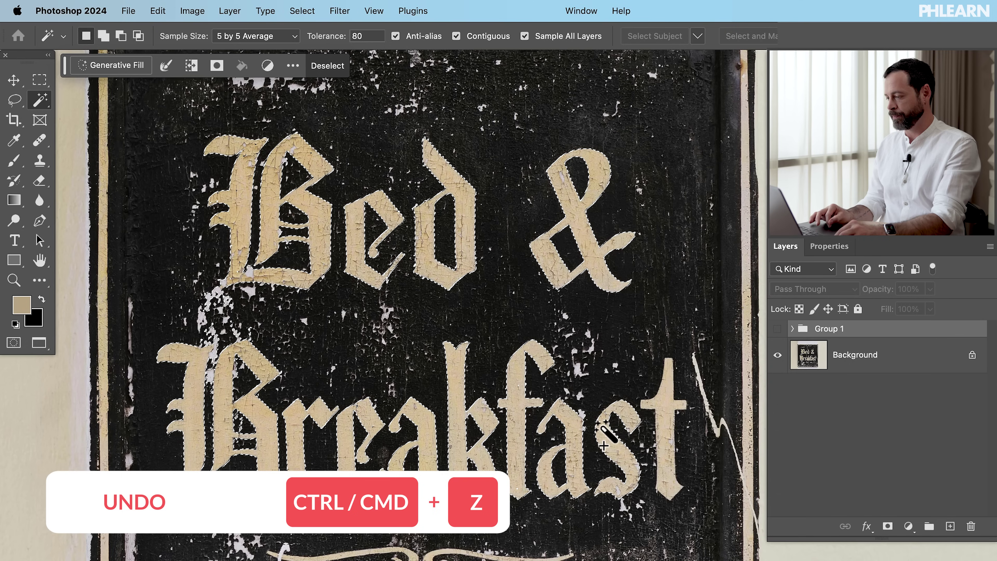
pyautogui.keyDown('shift'); pyautogui.click(670, 429); pyautogui.keyUp('shift')
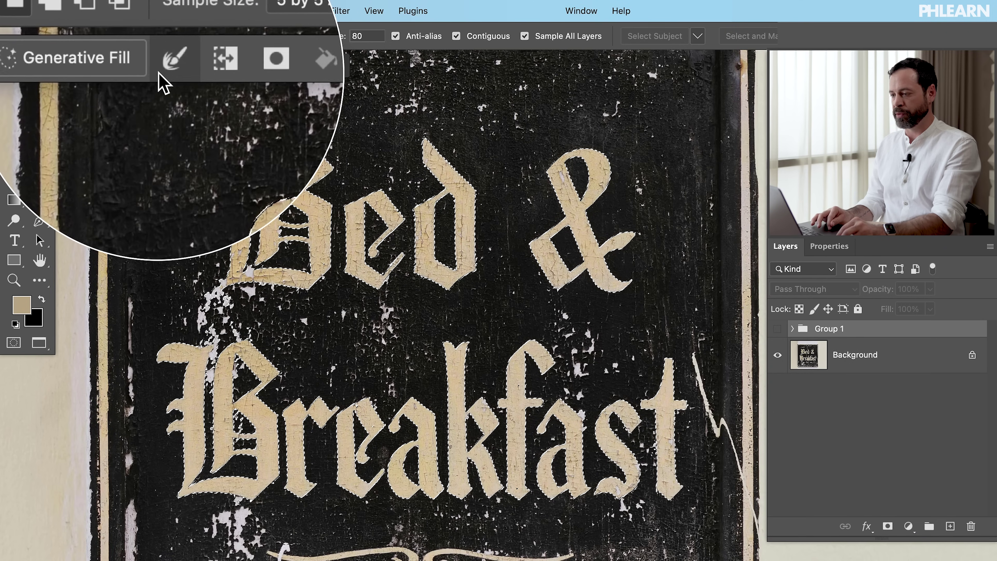
# Expand the lettering selection by 10 pixels
pyautogui.click(166, 65)
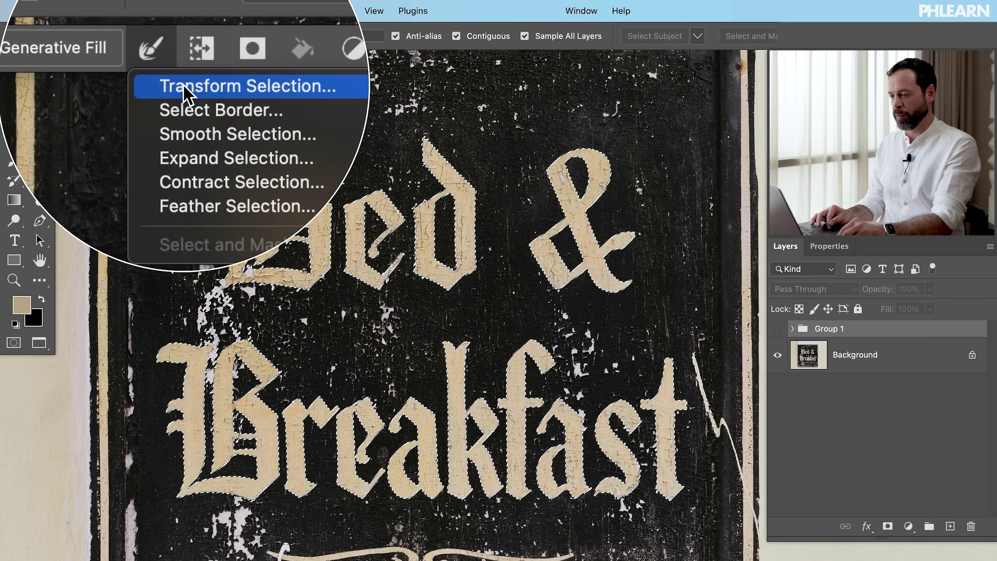
pyautogui.click(203, 118)
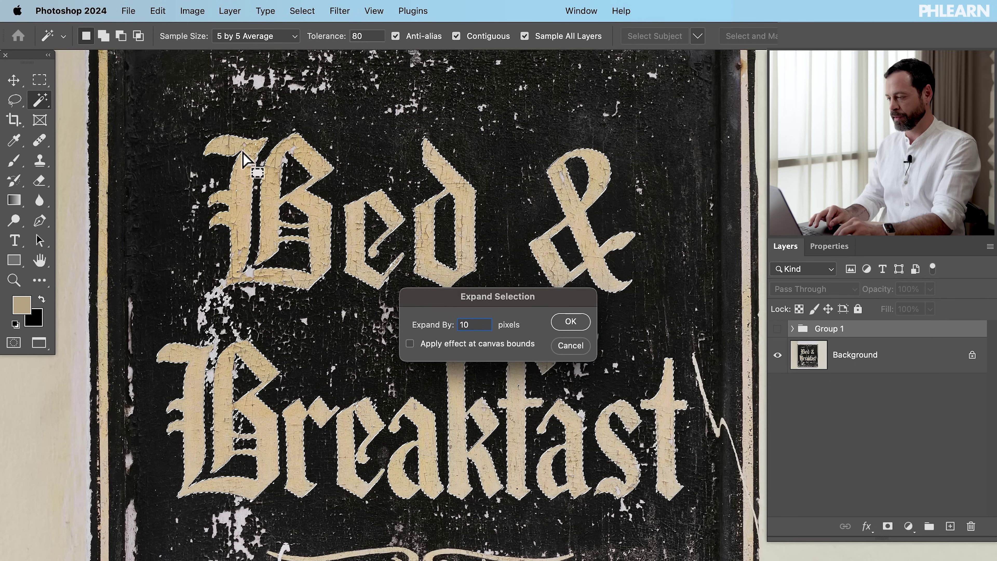
pyautogui.click(568, 323)
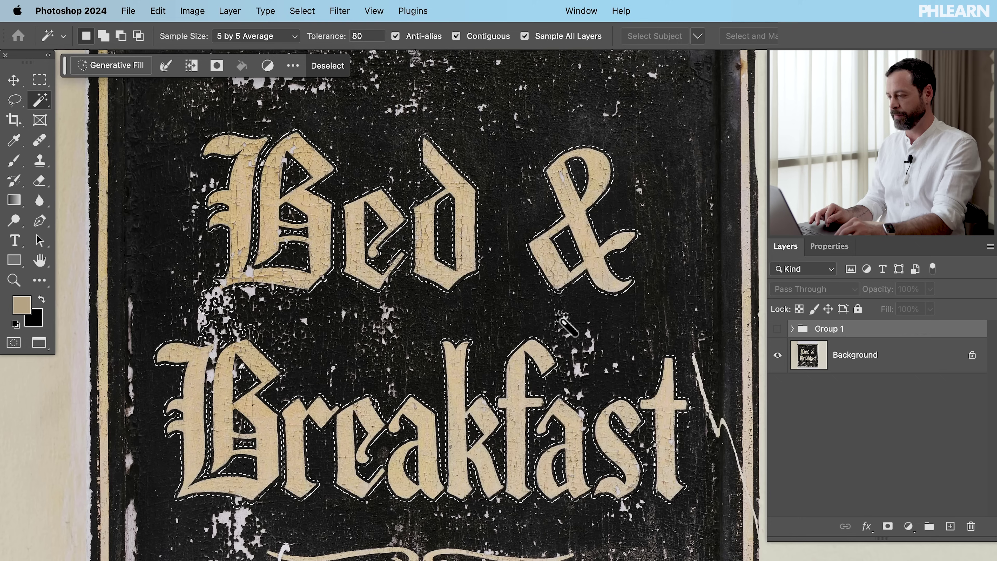
# Run Generative Fill with an empty prompt on the Background layer's selected lettering
pyautogui.click(844, 355)
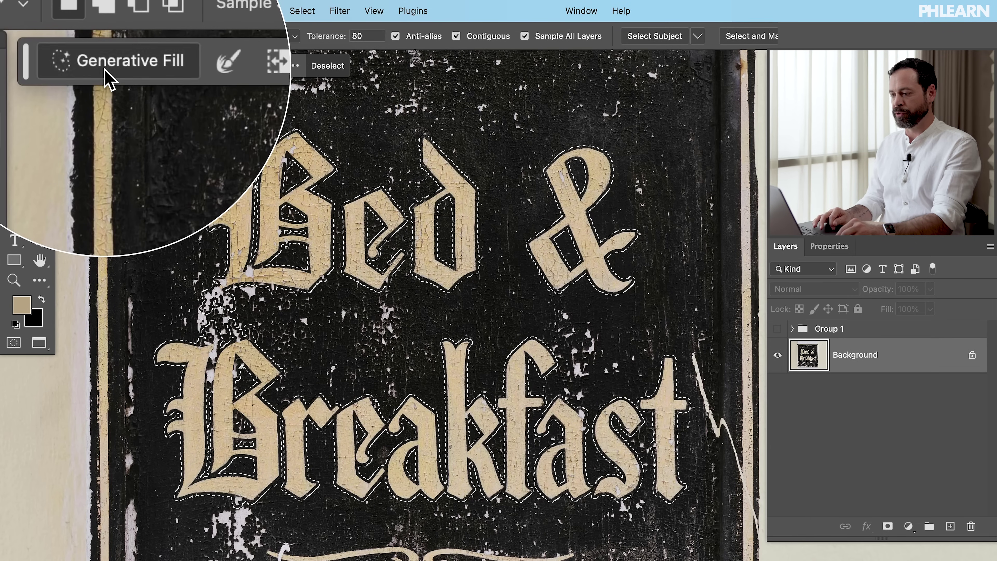
pyautogui.click(113, 66)
pyautogui.click(349, 66)
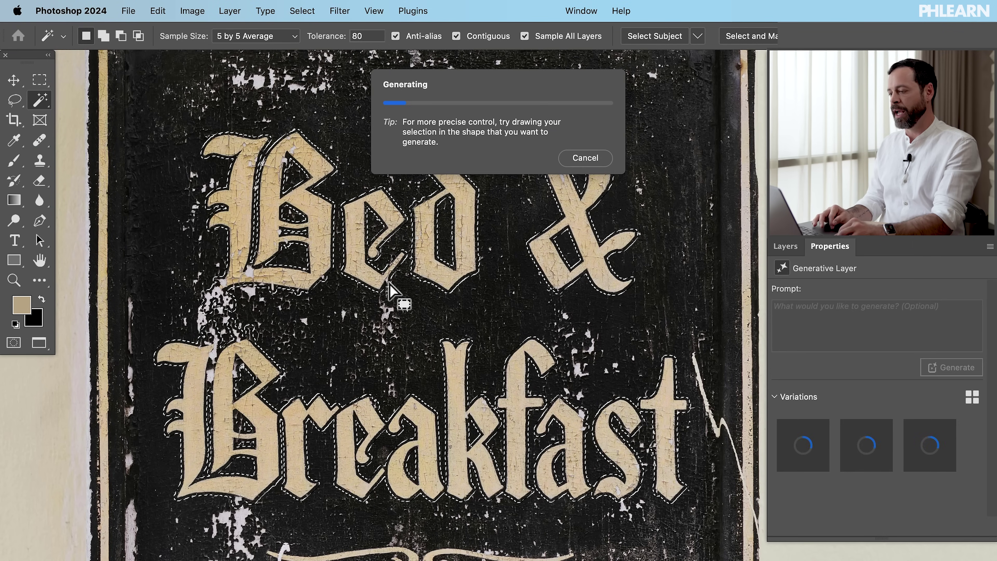